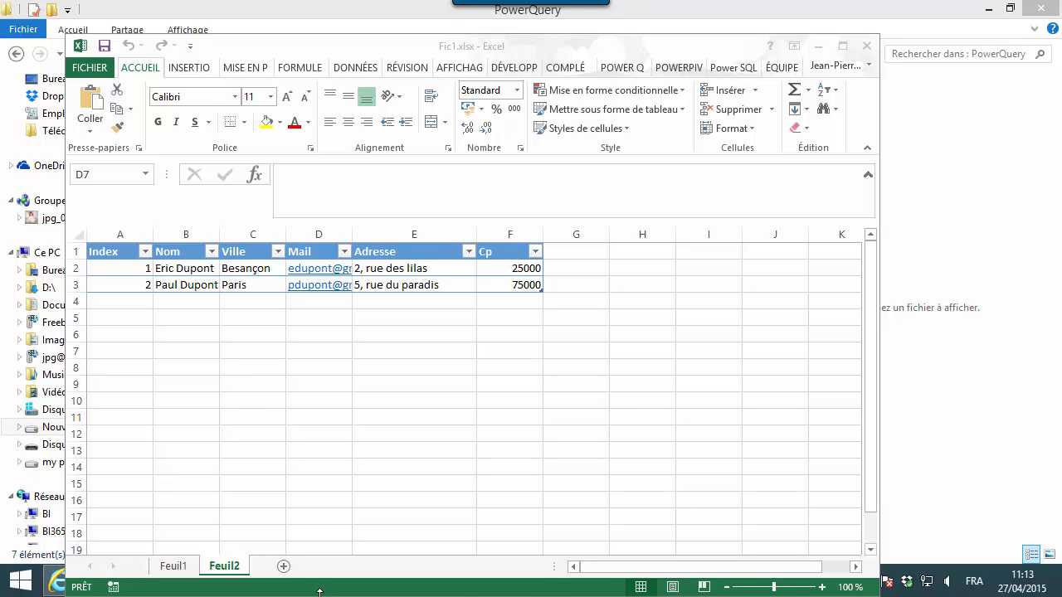
Step: Open Fic2.xlsx from the PowerQuery folder to view its table, and switch to Feuil1 of the RecupColonnes.xlsx workbook
key("alt+Tab")
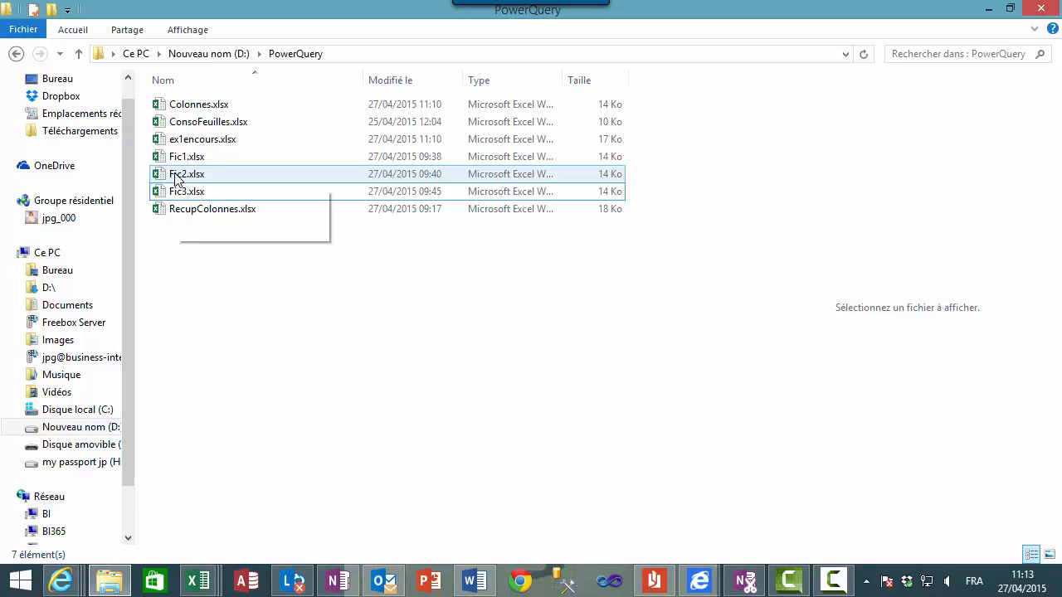
double_click(176, 178)
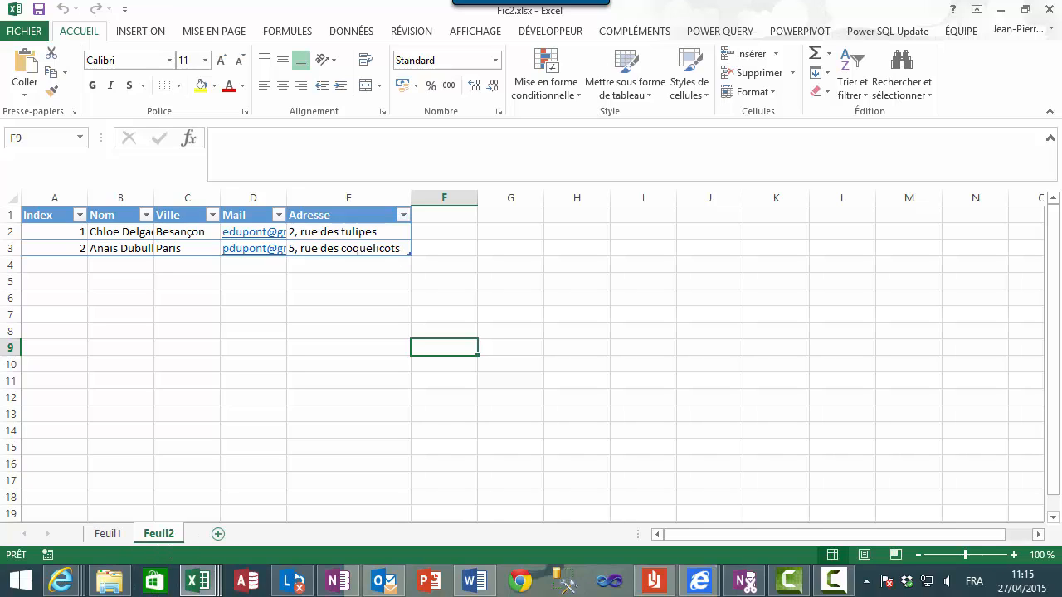
left_click(199, 587)
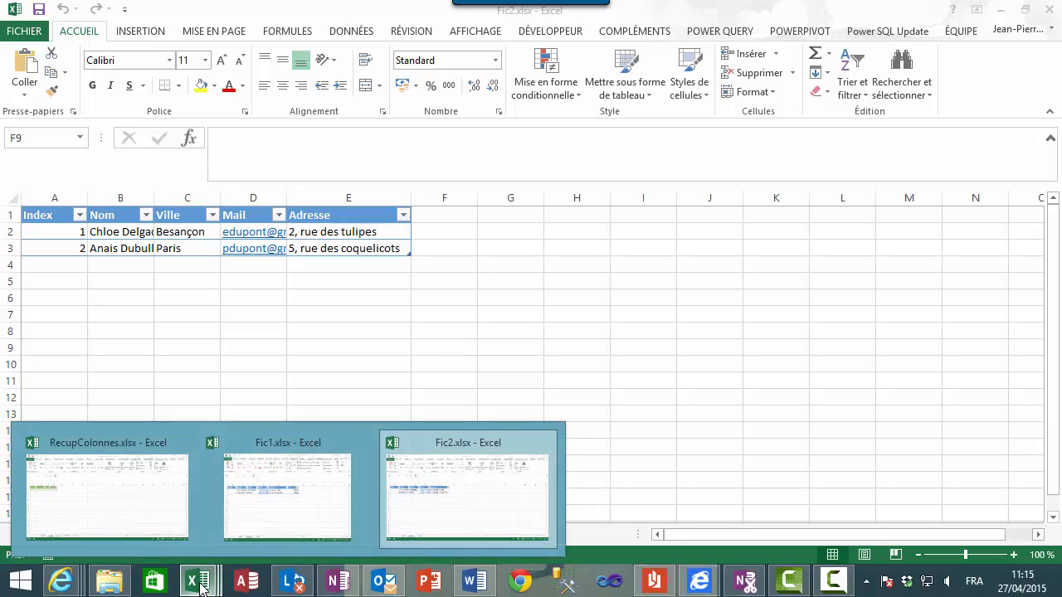
left_click(106, 513)
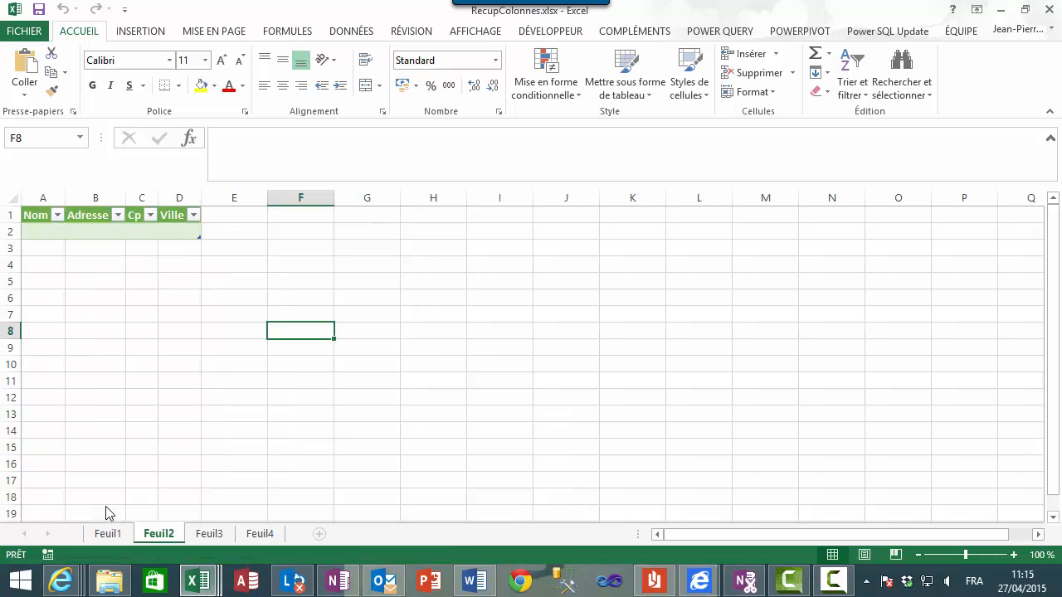
left_click(116, 535)
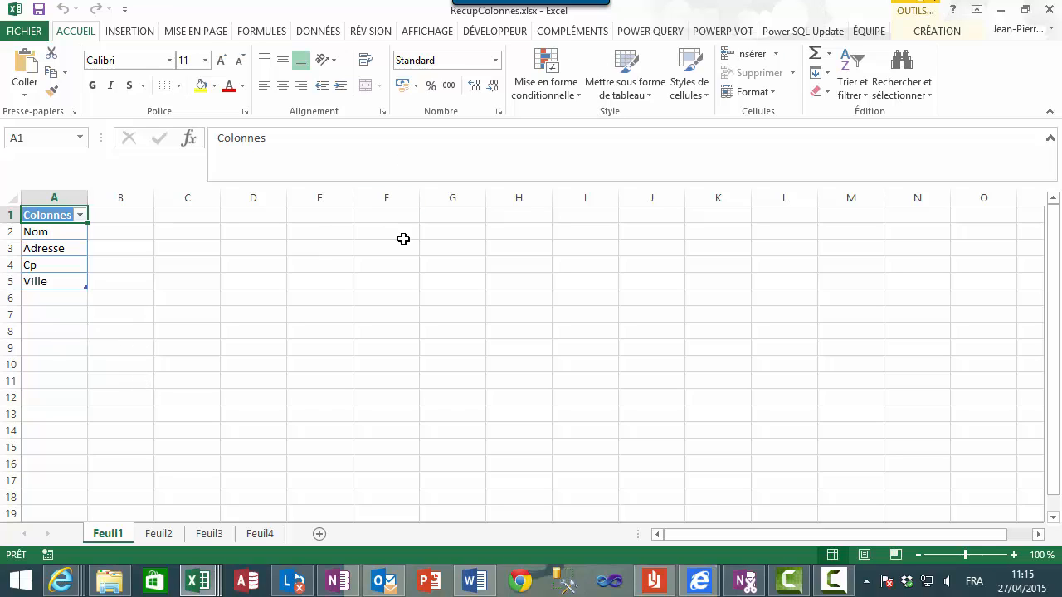
Step: Display the workbook's Power Query queries and open the ListeColonnes query for editing
left_click(640, 32)
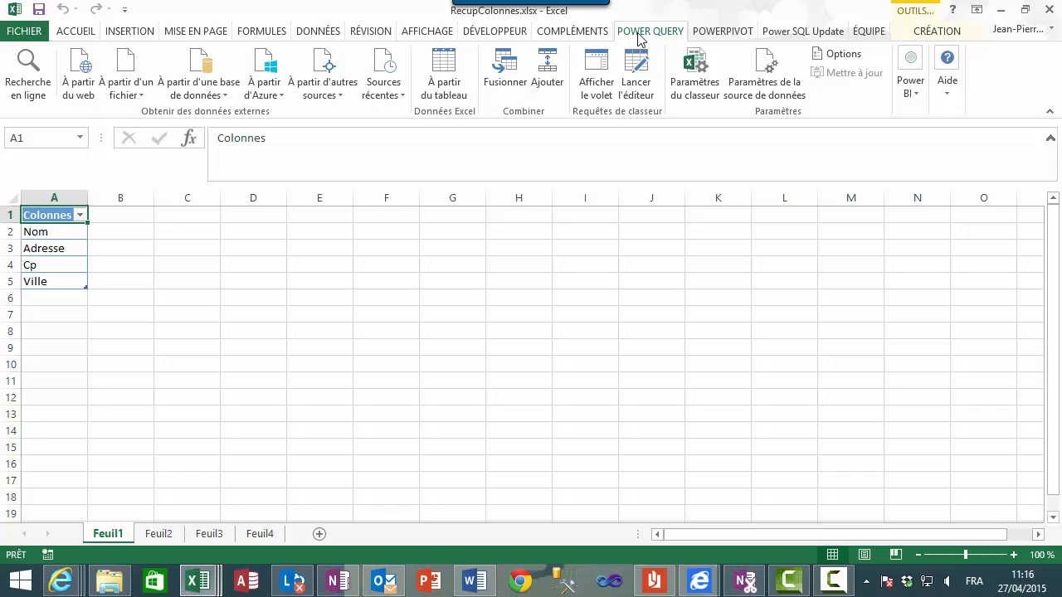
left_click(596, 82)
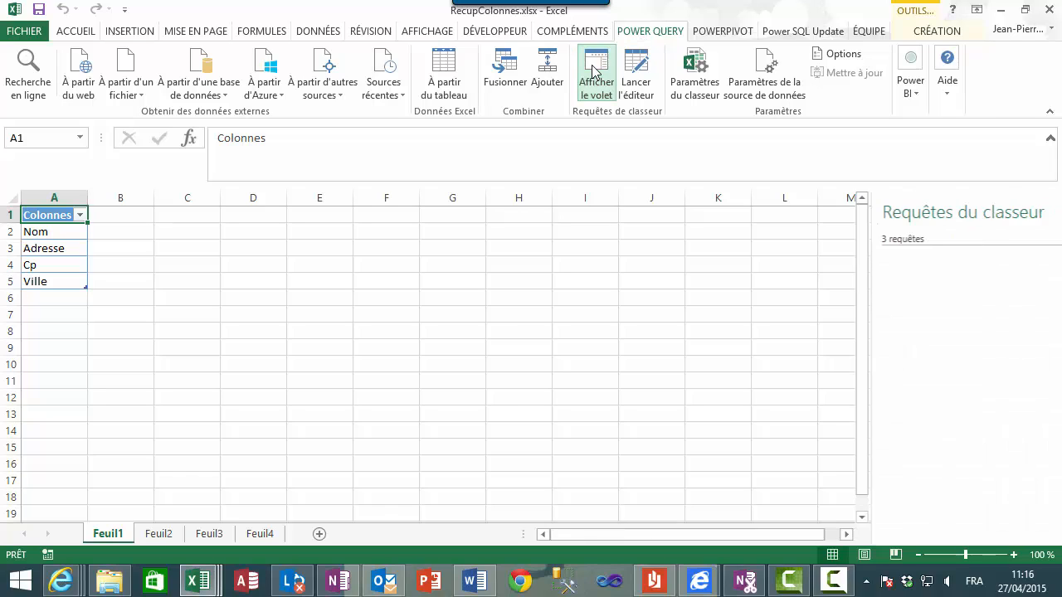
mouse_move(940, 268)
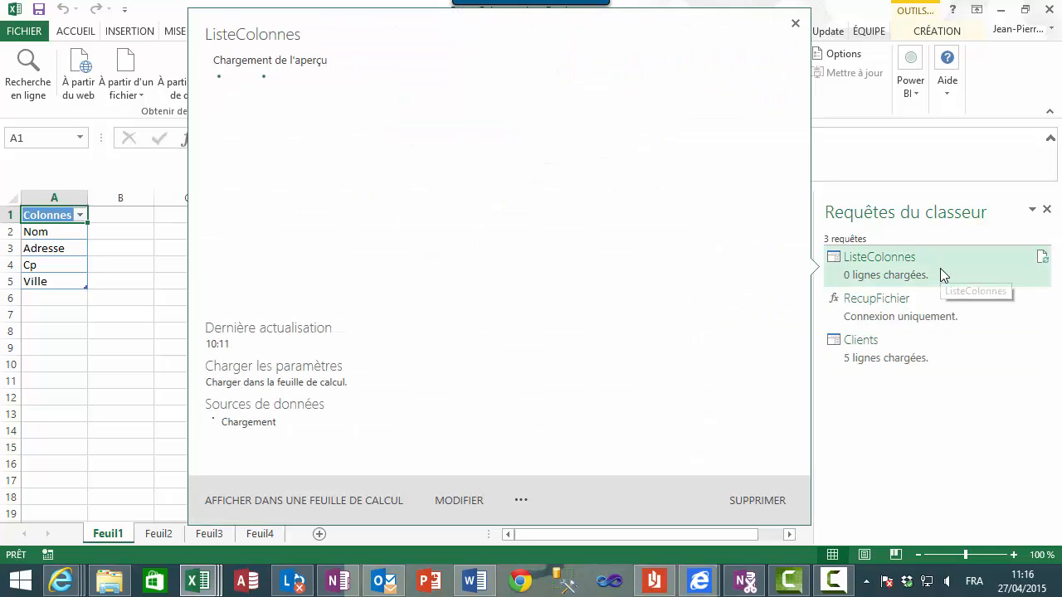
right_click(907, 271)
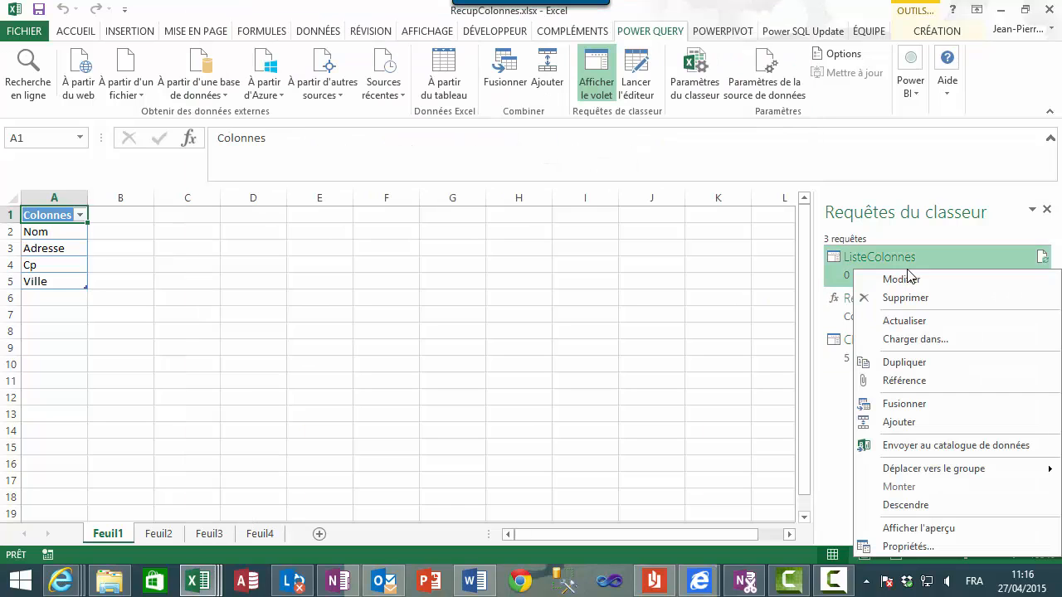
left_click(909, 279)
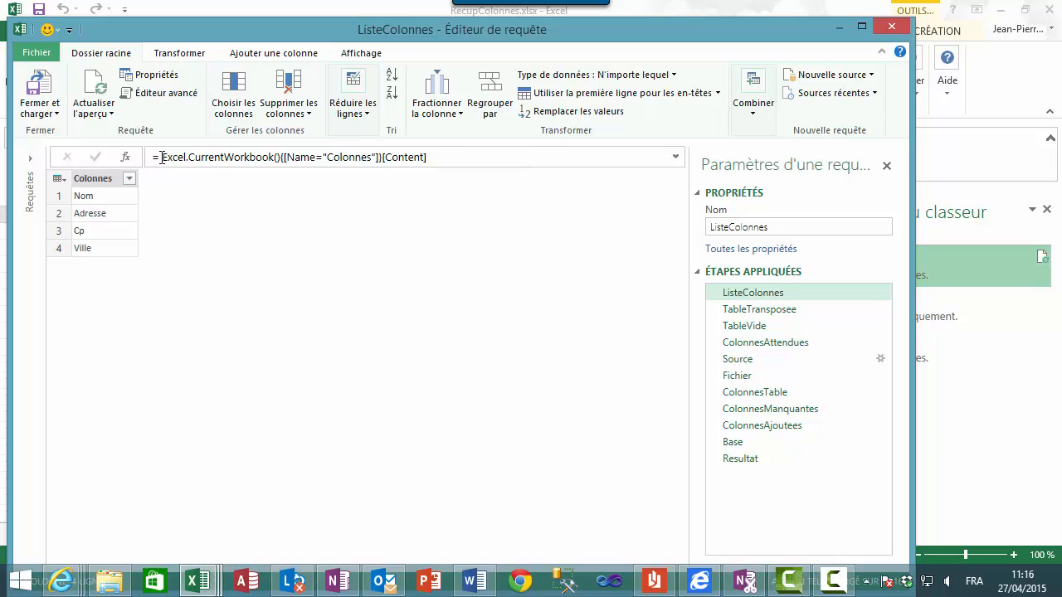
Step: Examine the ListeColonnes, TableTransposee and TableVide applied steps and the formulas that transpose the column list and promote its headers
double_click(237, 158)
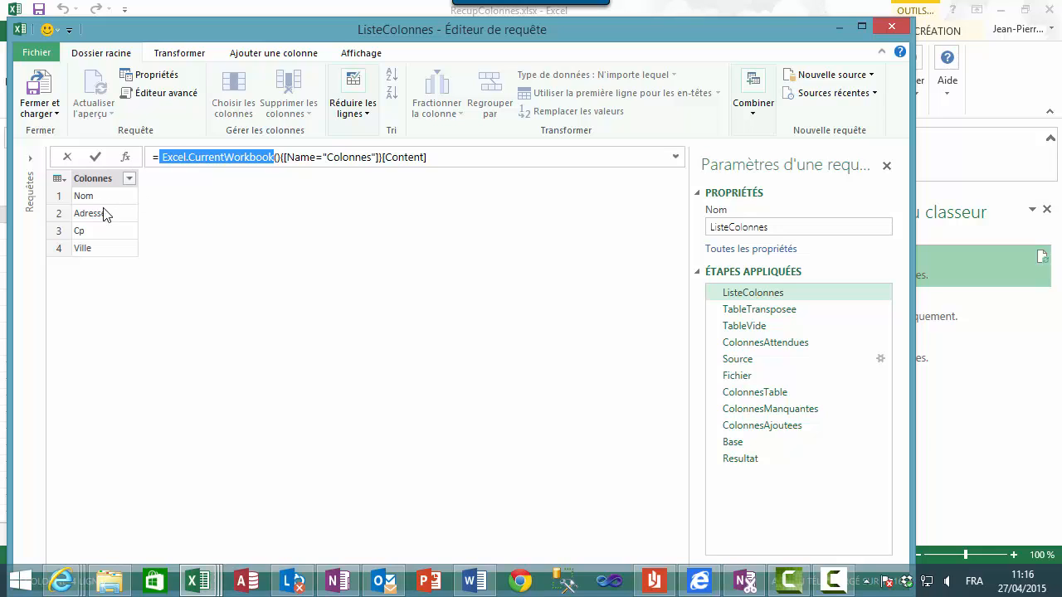
left_click(747, 310)
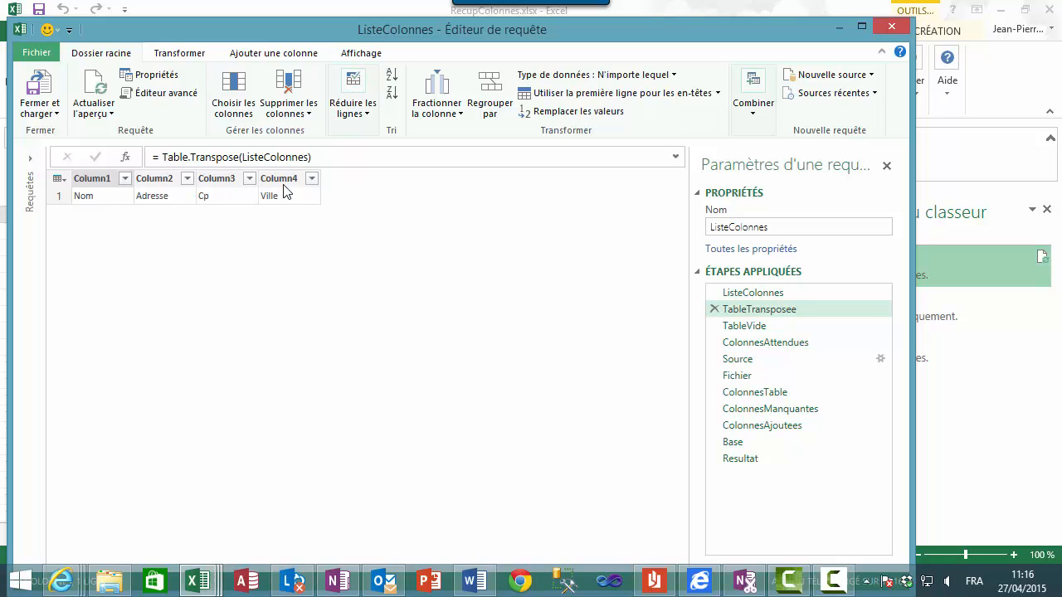
left_click(755, 329)
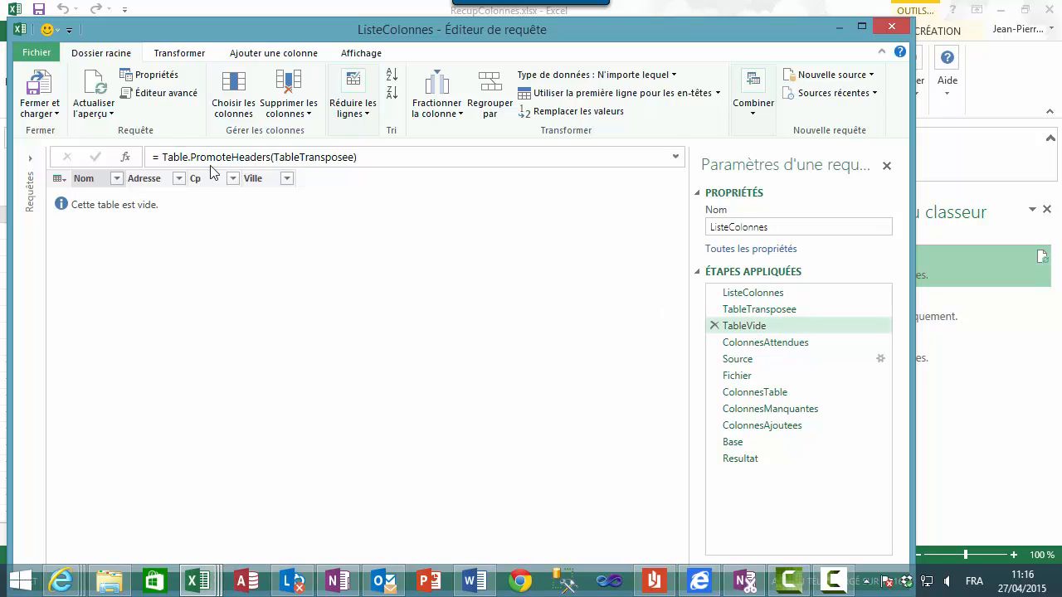
left_click(741, 309)
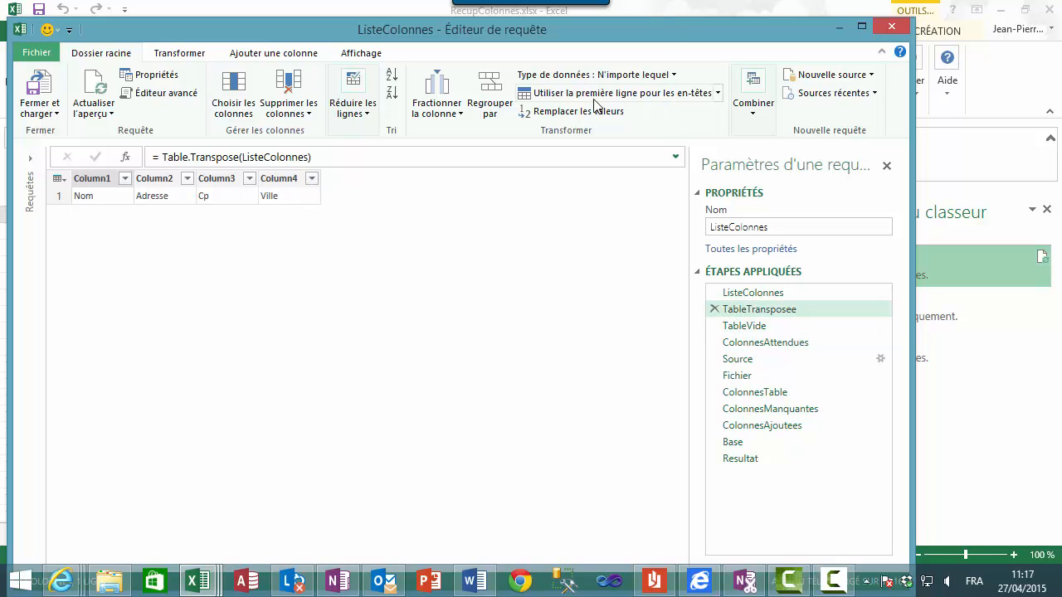
left_click(752, 332)
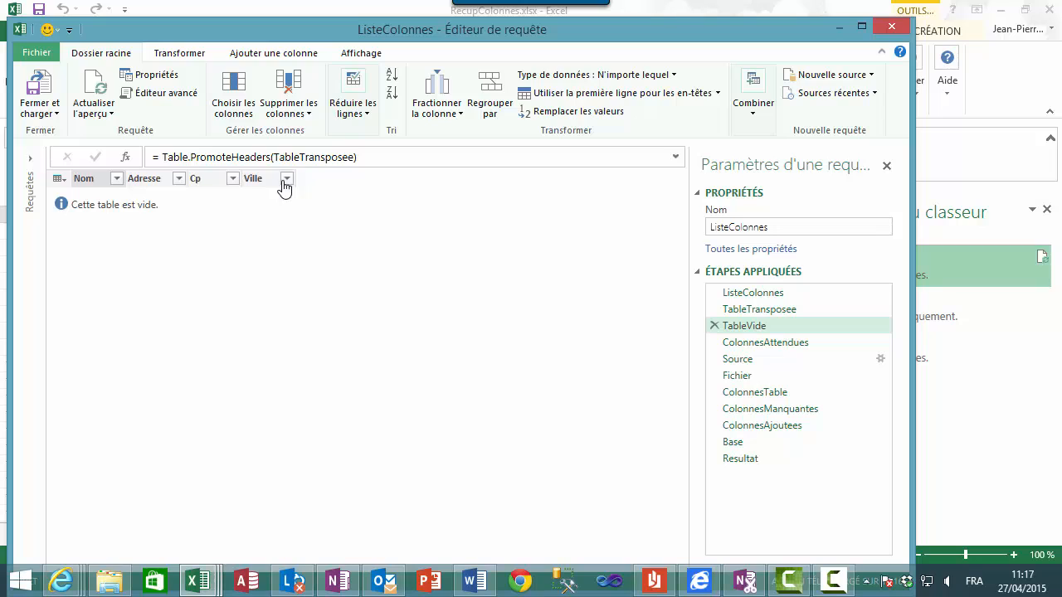
Step: Compare the ColonnesAttendues step with the ListeColonnes step to see how Table.Column extracts the Colonnes column as a list
left_click(744, 343)
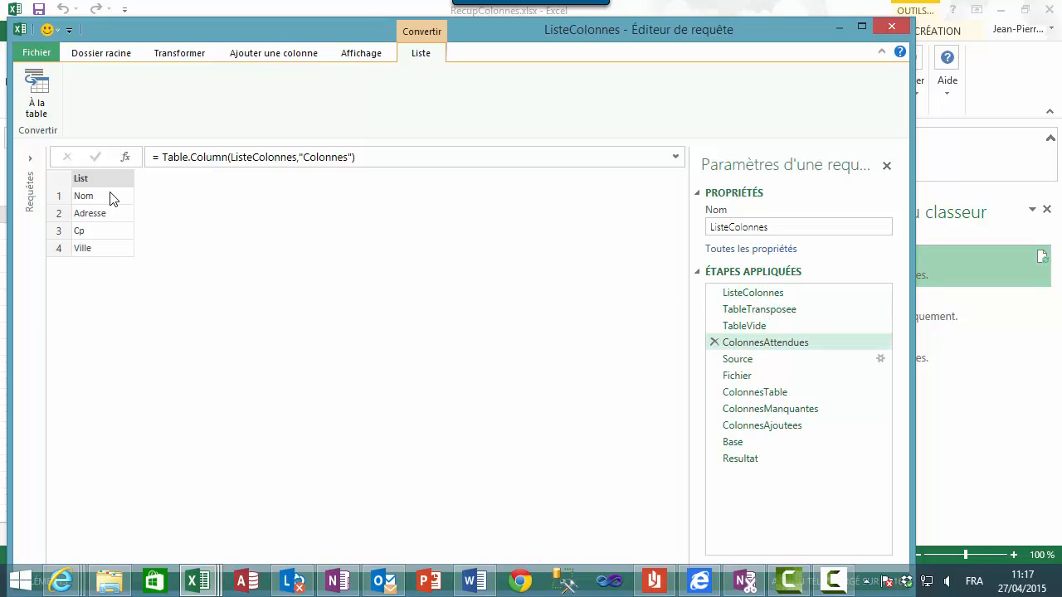
left_click(754, 293)
left_click(767, 344)
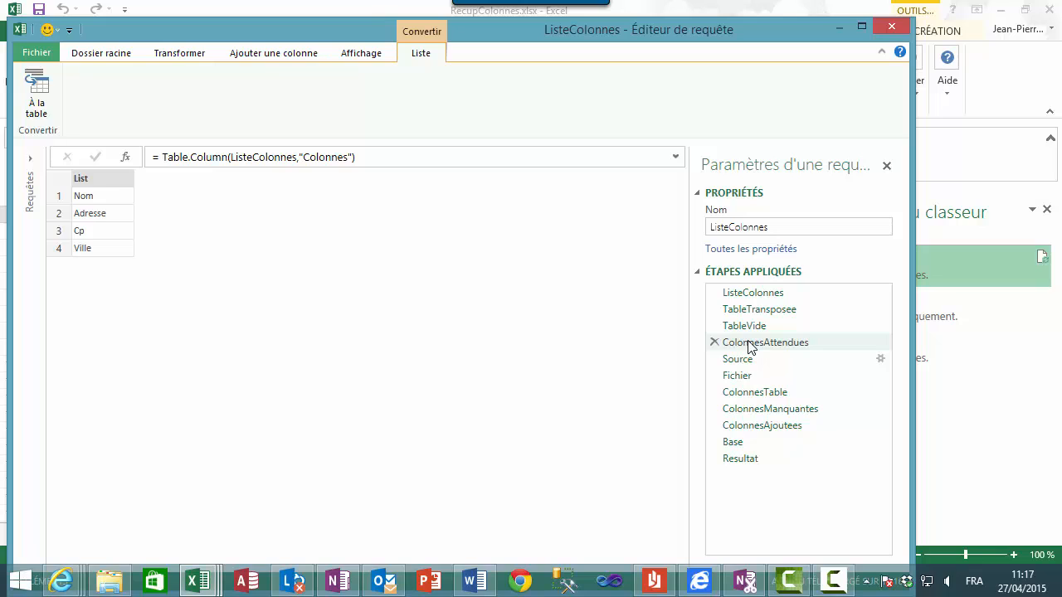
left_click(752, 328, "ctrl")
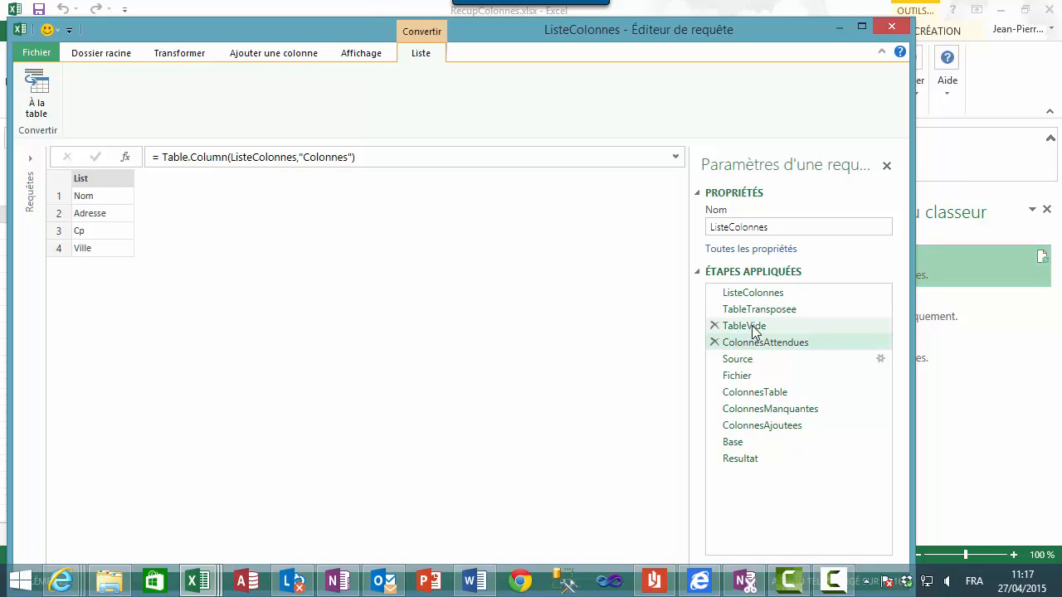
left_click(756, 295)
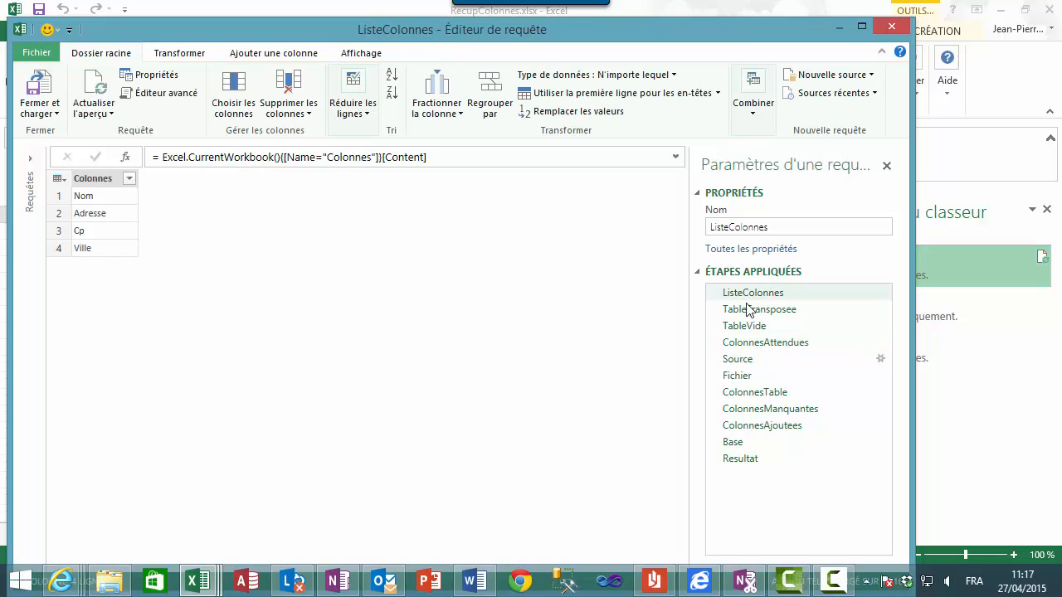
left_click(745, 344)
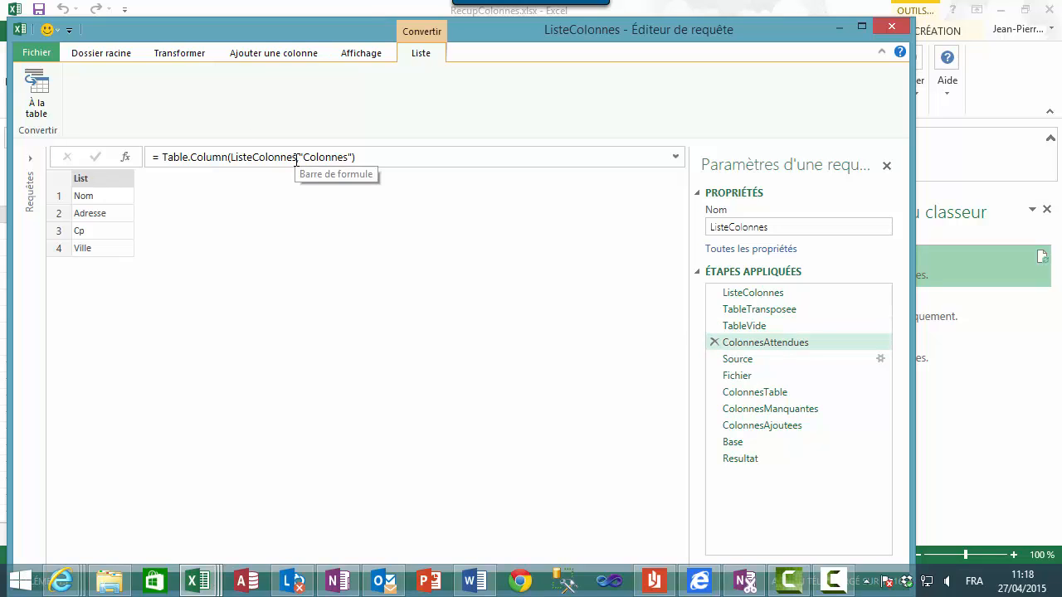
left_click_drag(298, 160, 230, 166)
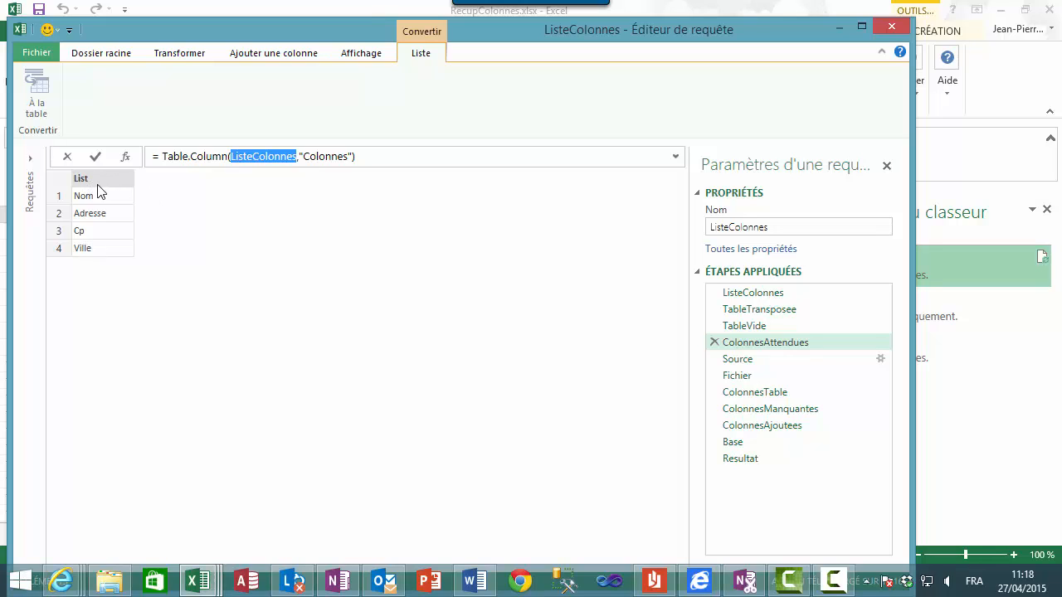
left_click(730, 296)
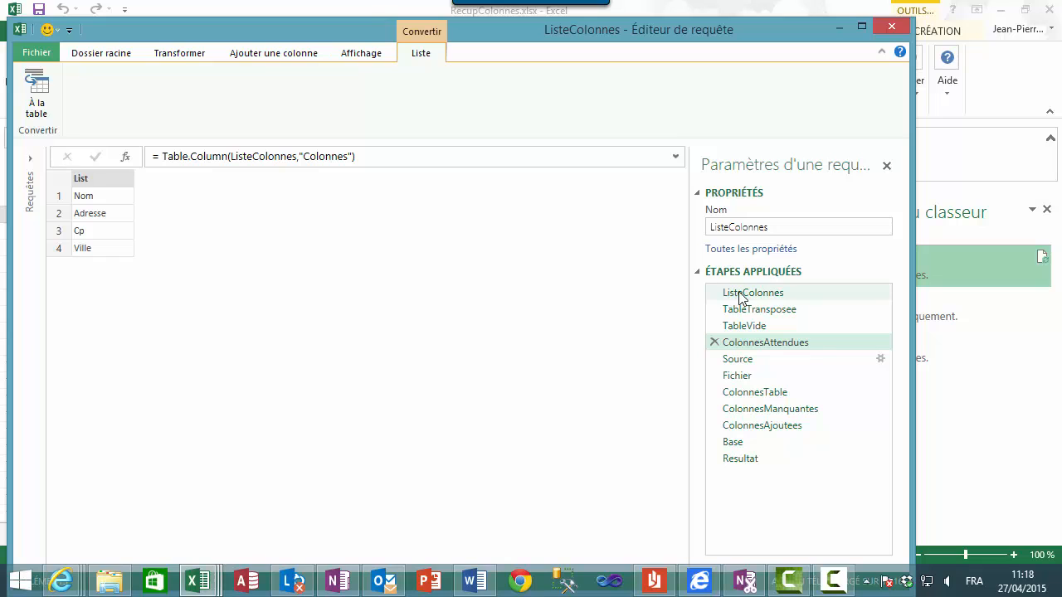
left_click(757, 297)
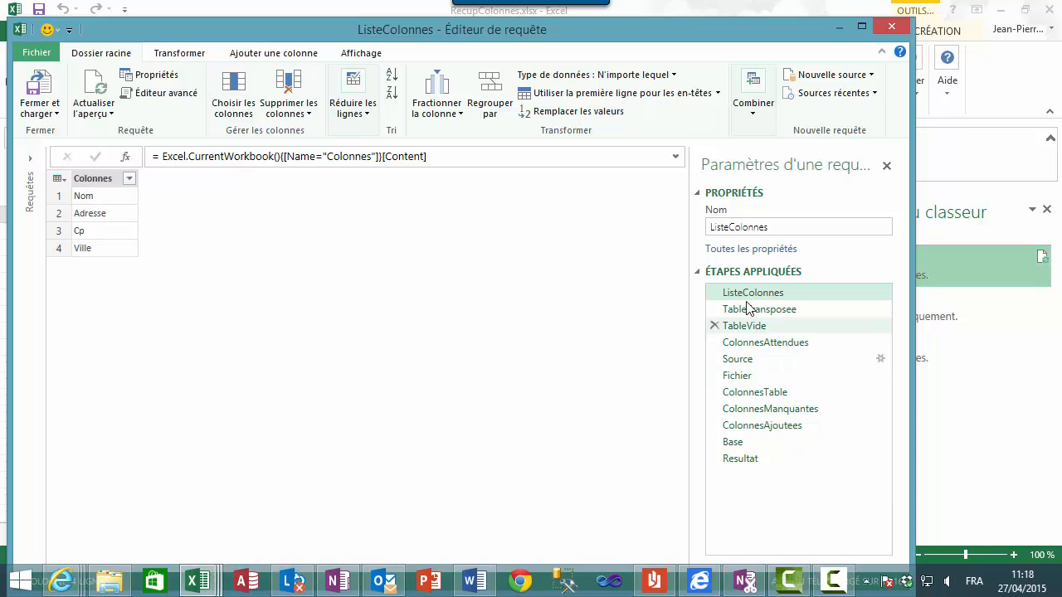
left_click(749, 351)
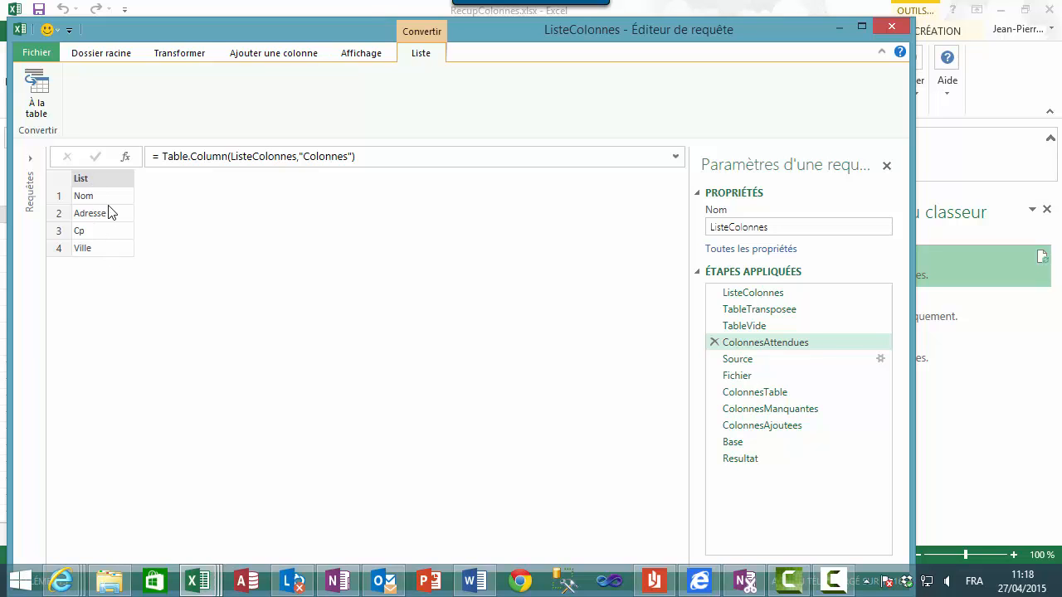
Step: Review the Source, Fichier and ColonnesTable steps, and compare the file's column names with the ColonnesAttendues list
left_click(738, 361)
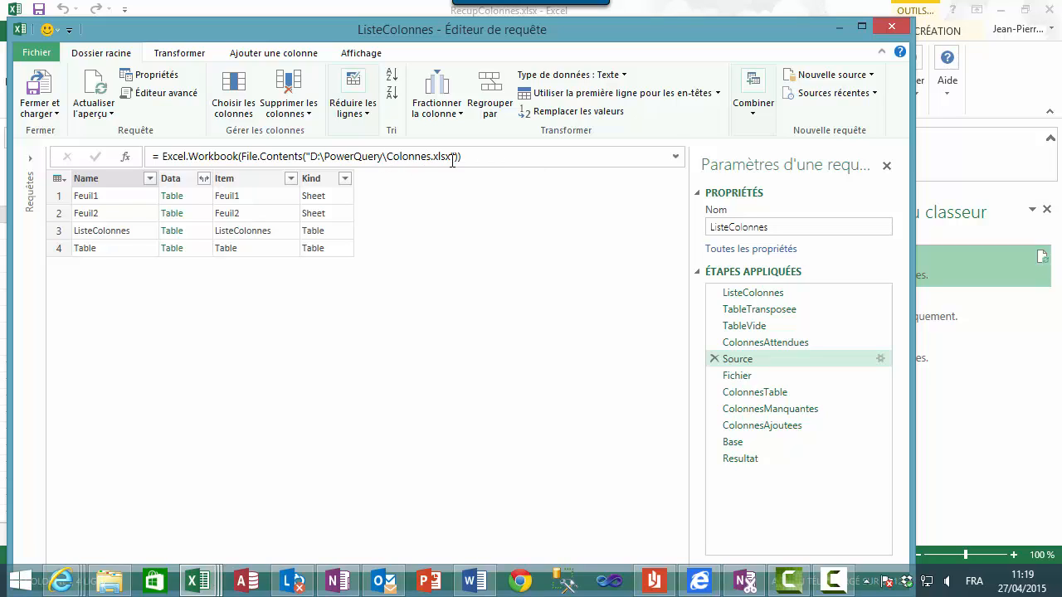
left_click(746, 377)
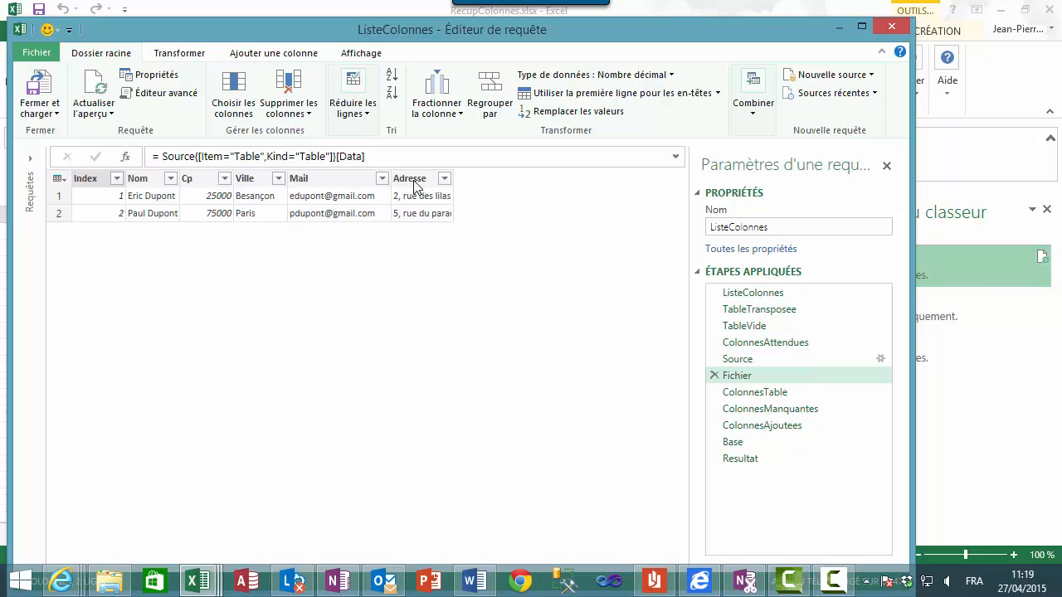
left_click(751, 392)
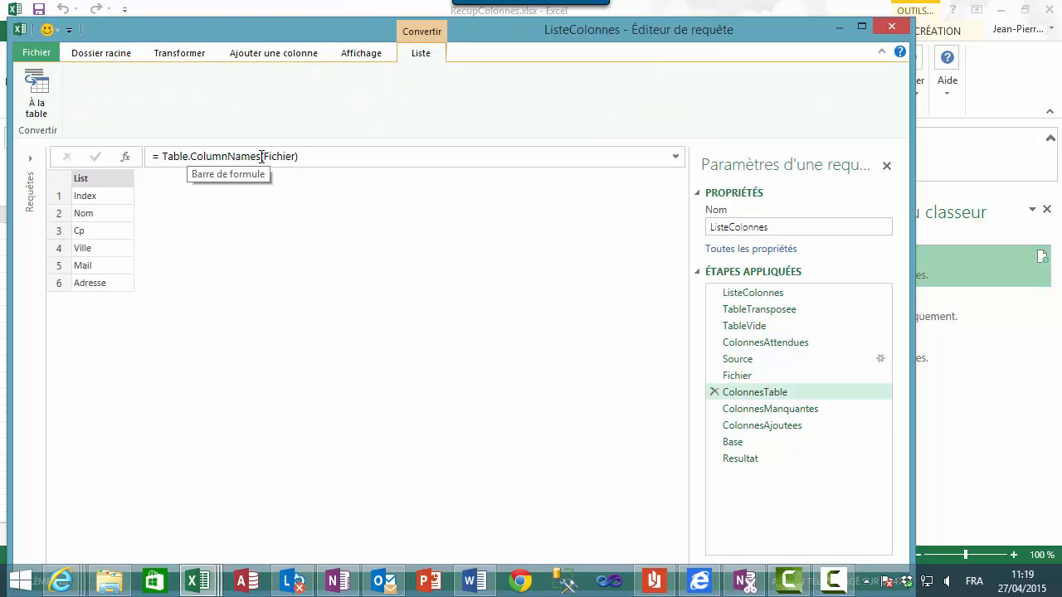
left_click_drag(262, 156, 184, 186)
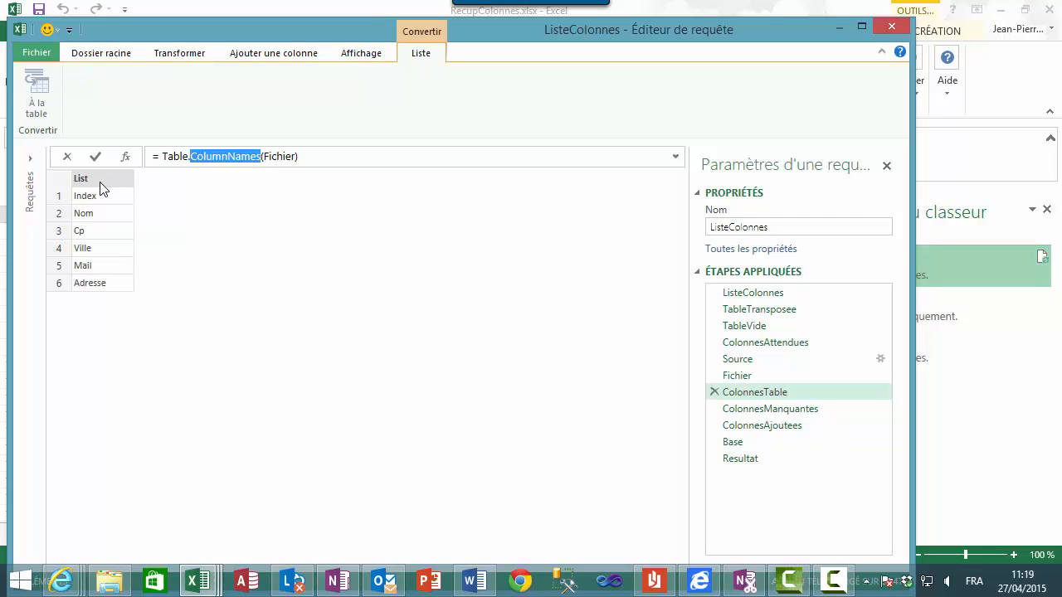
left_click(771, 343)
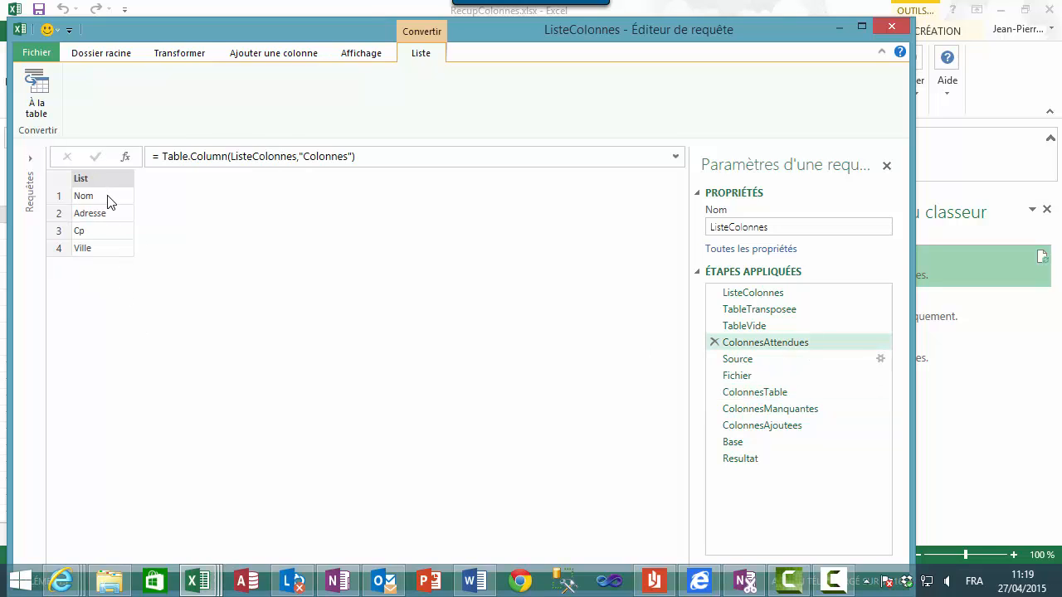
key("Down")
key("Down")
key("Down")
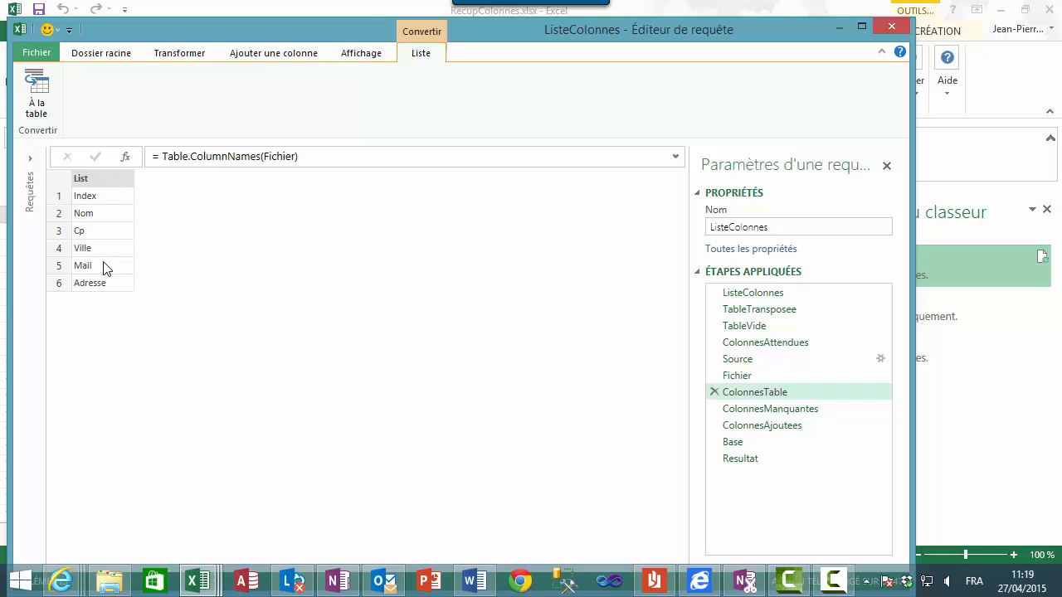
Step: Examine the List.Difference formulas in ColonnesManquantes and ColonnesAjoutees, and check the Base step's column selection against the missing columns
left_click(768, 411)
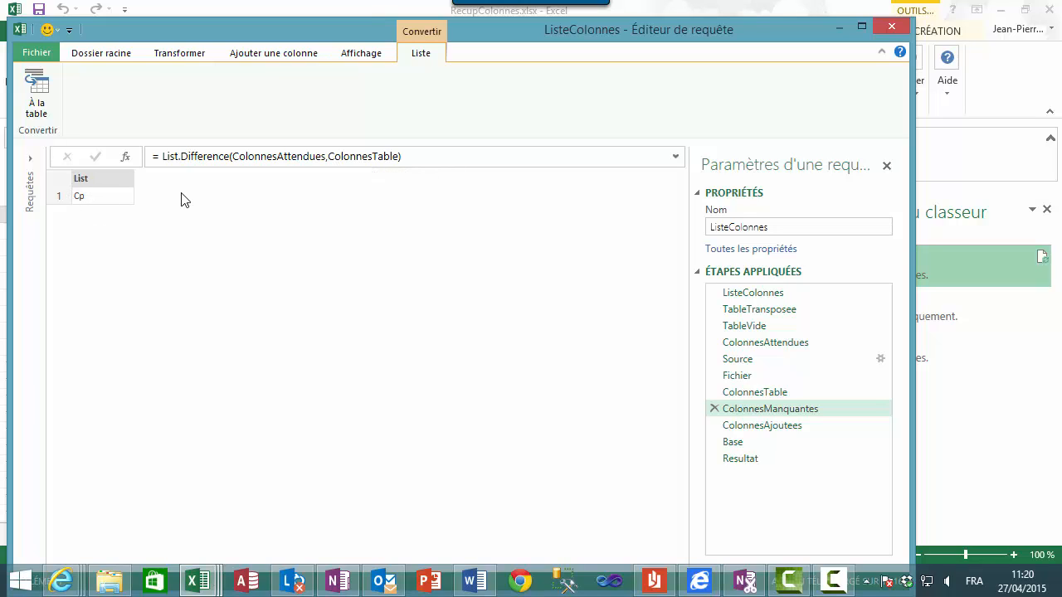
left_click(767, 428)
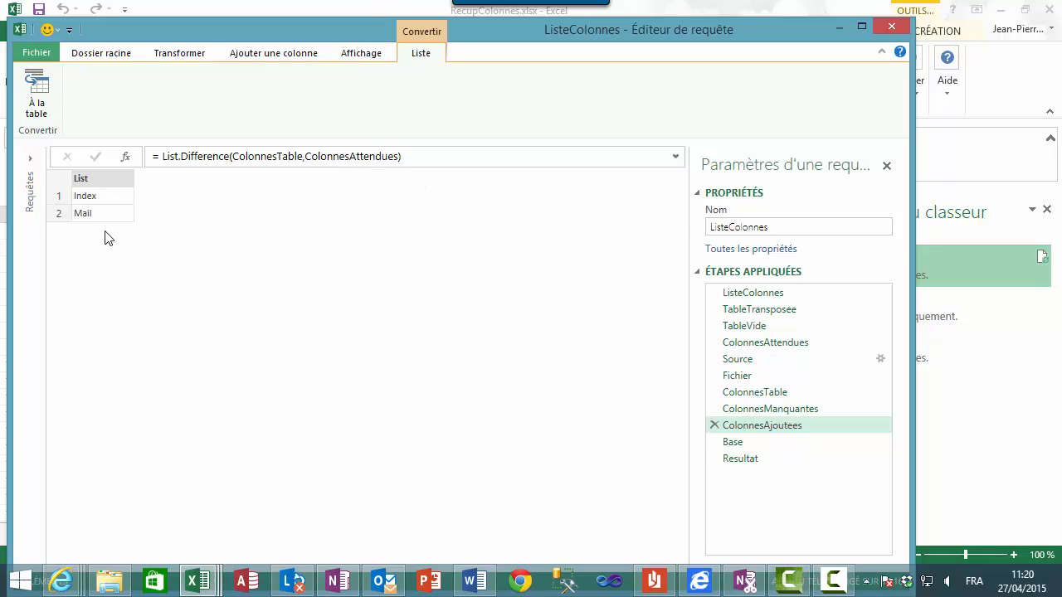
left_click(730, 443)
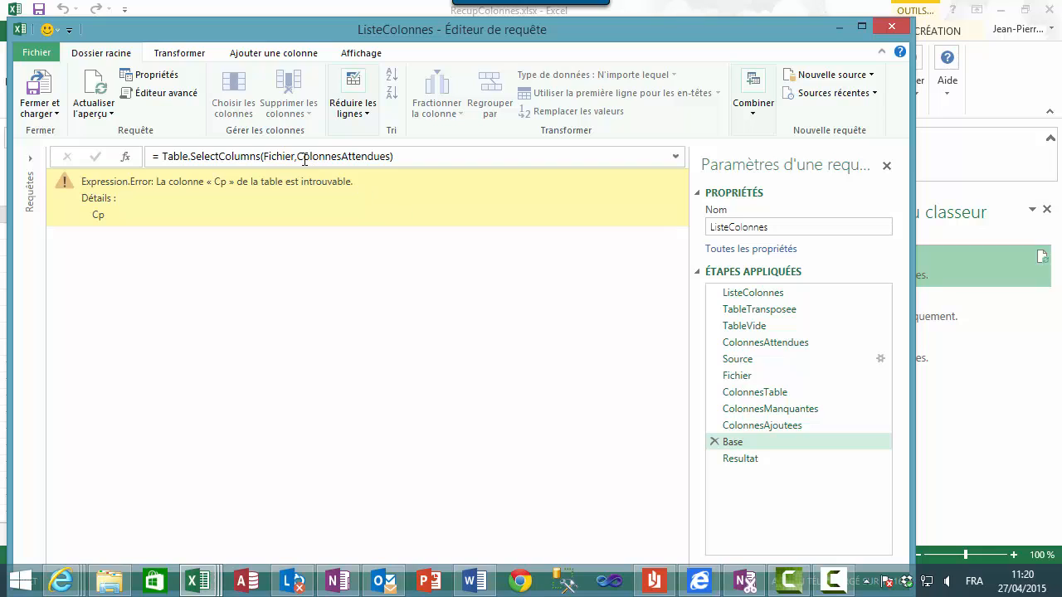
left_click(782, 408)
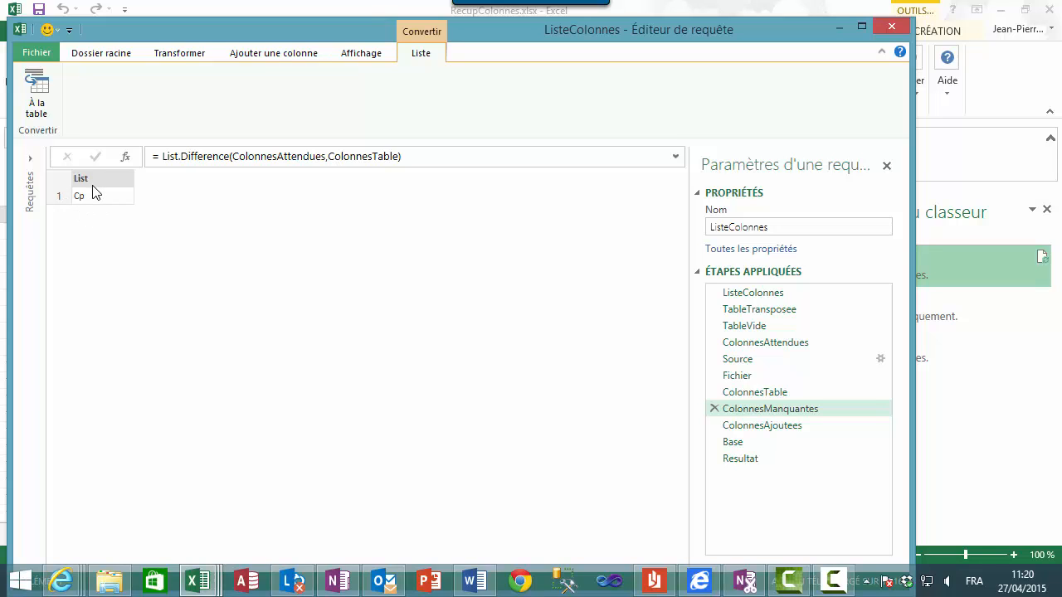
left_click(742, 446)
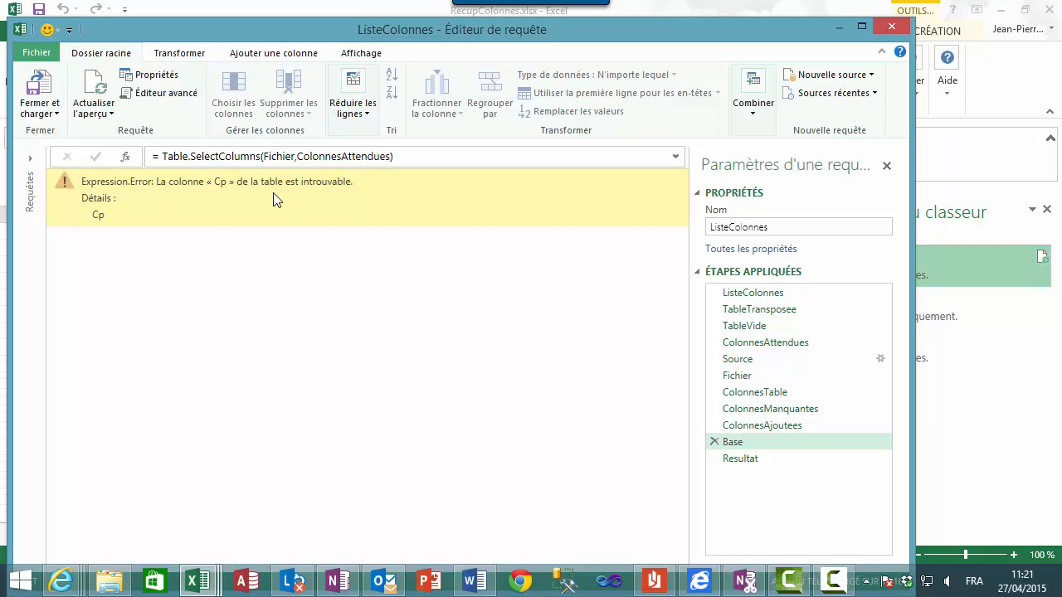
Step: Examine the Resultat formula against the Base and TableVide steps, and load the ListeColonnes query to view its output table
left_click(747, 462)
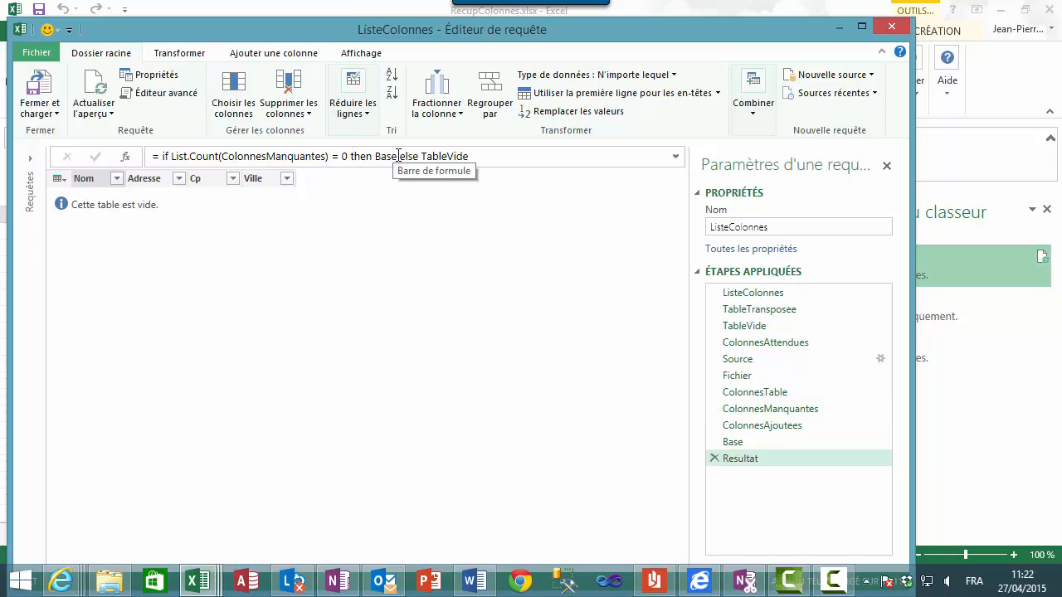
left_click(747, 441)
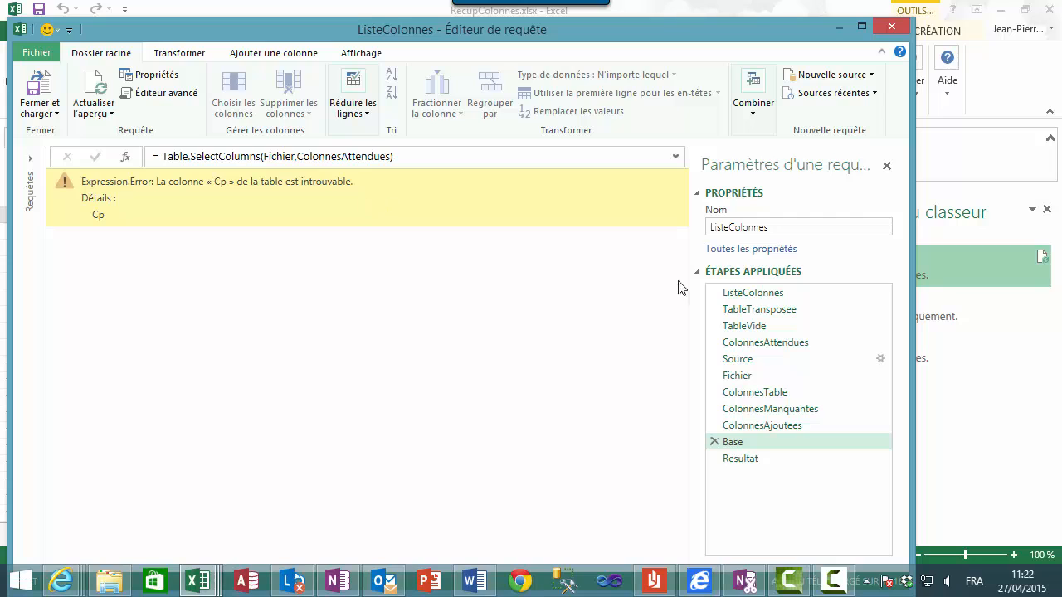
left_click(751, 459)
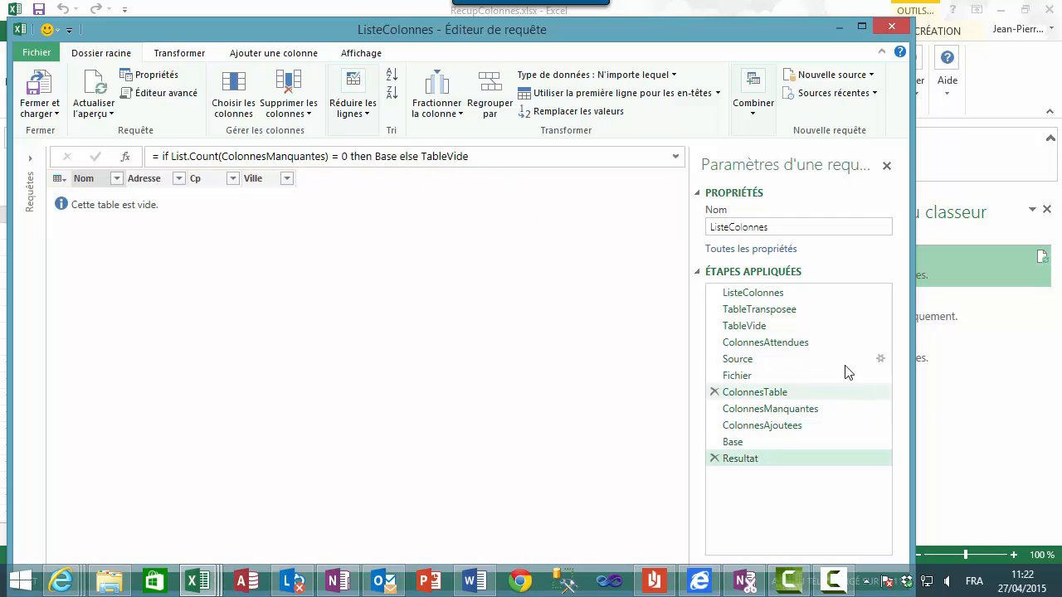
left_click(747, 331)
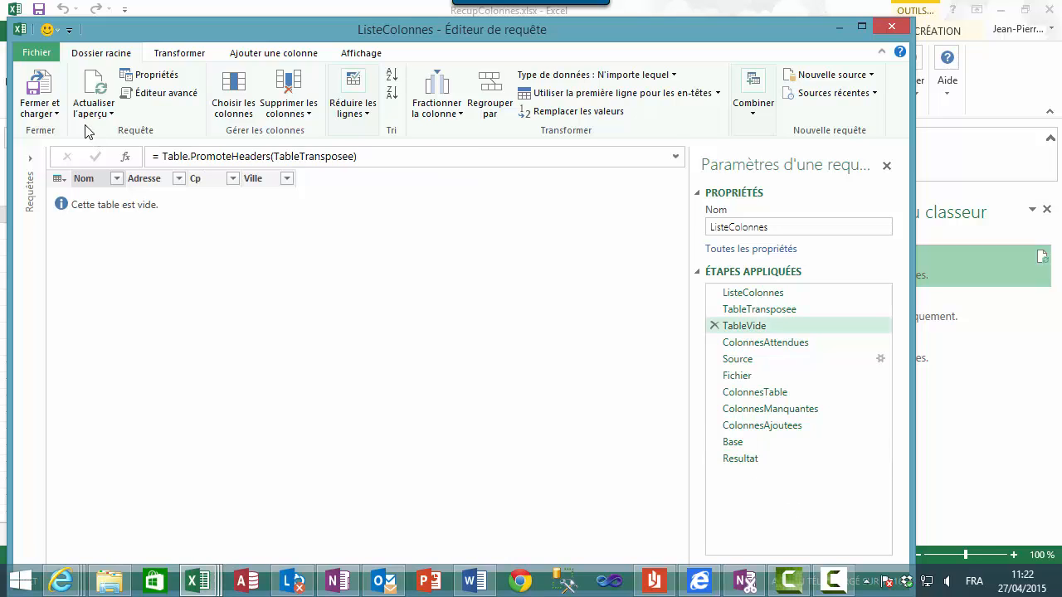
left_click(39, 83)
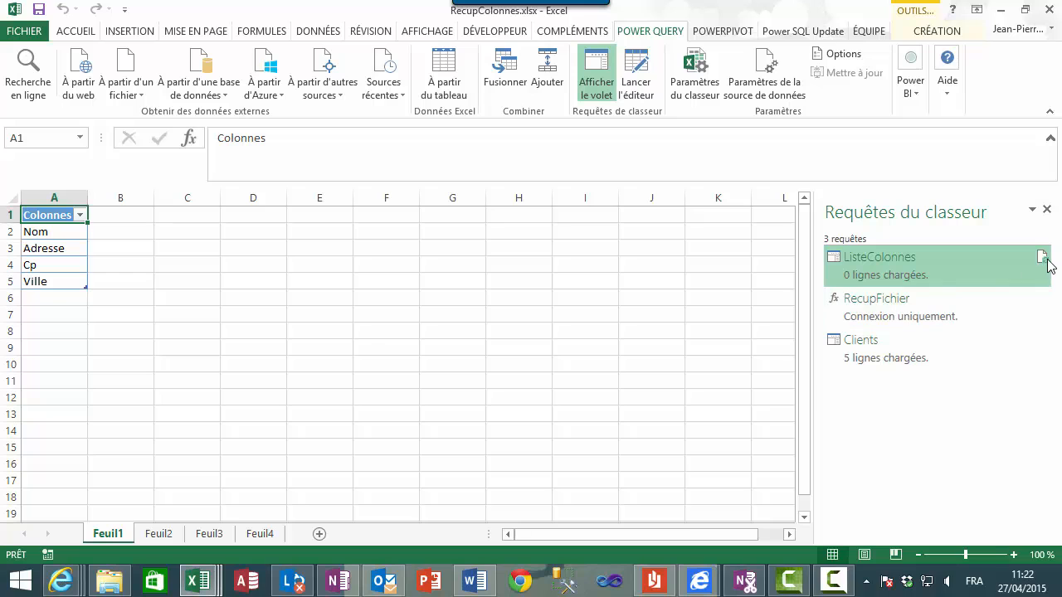
left_click(1044, 261)
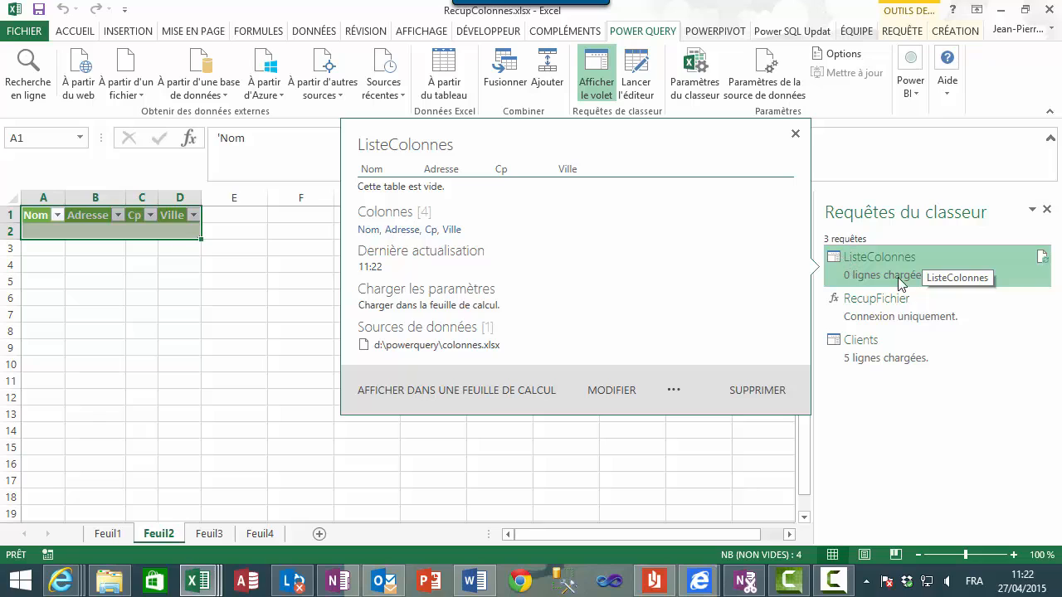
Step: Open the RecupFichier function for editing and display its code in the advanced editor
mouse_move(884, 320)
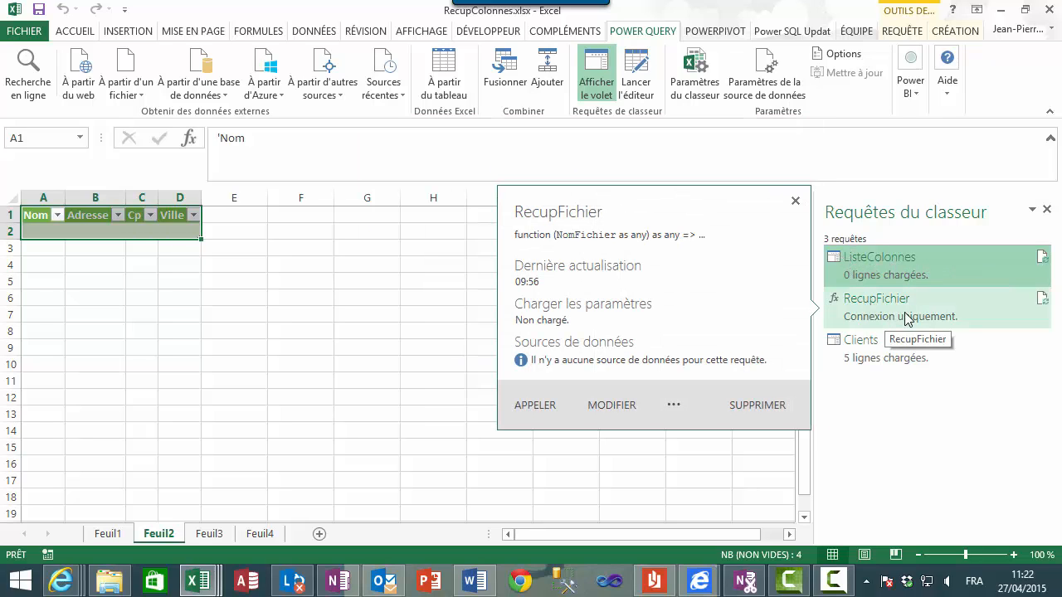
right_click(912, 312)
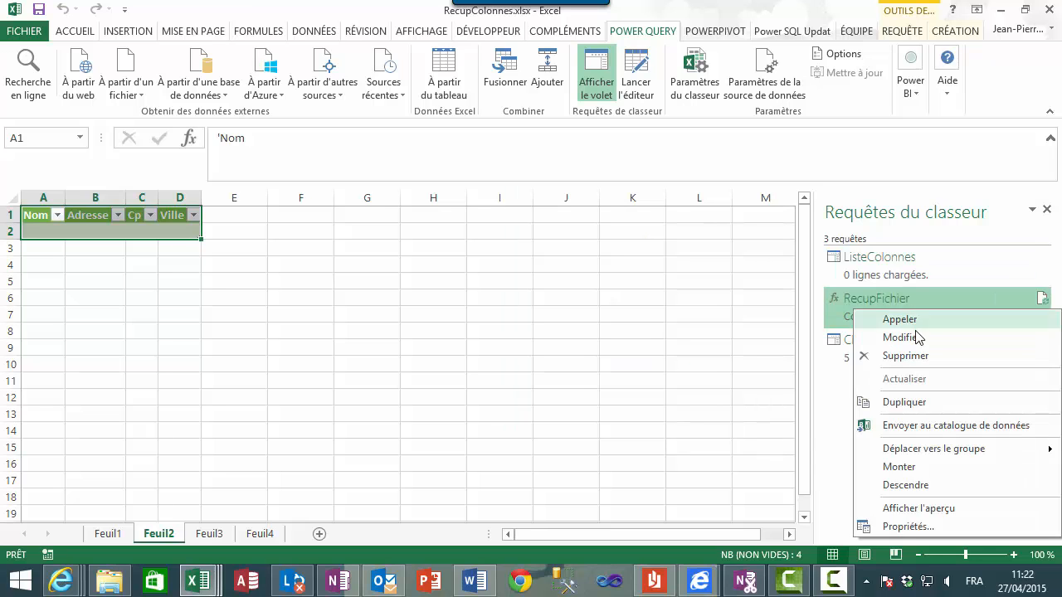
left_click(916, 337)
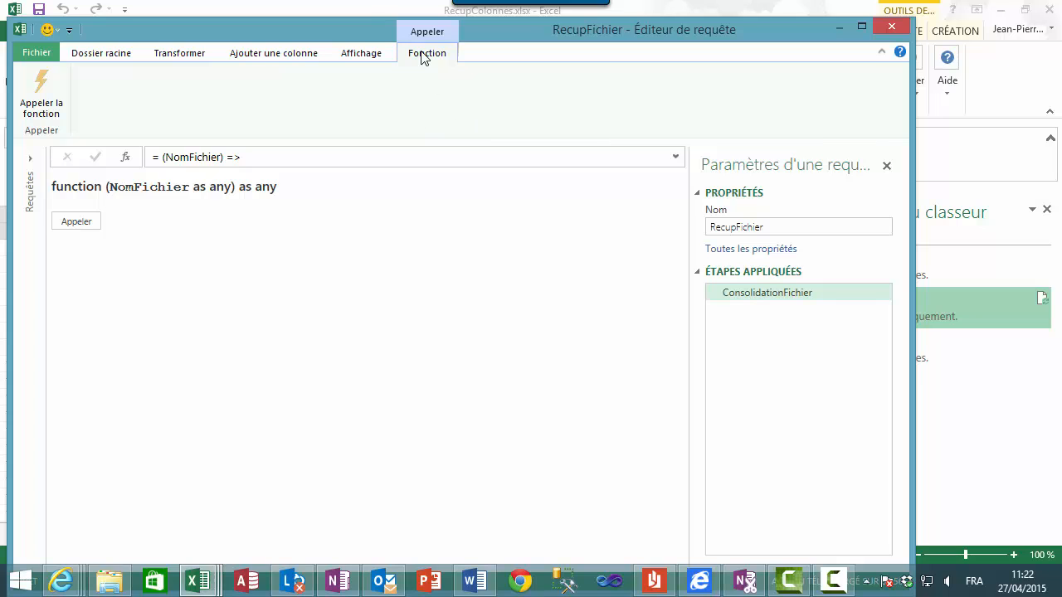
left_click(353, 55)
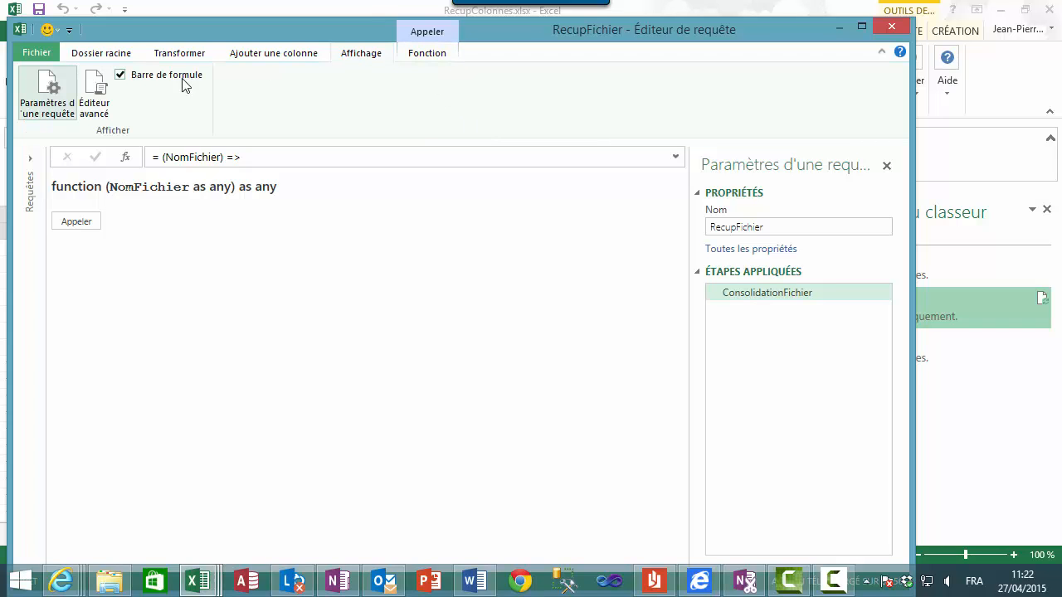
left_click(95, 91)
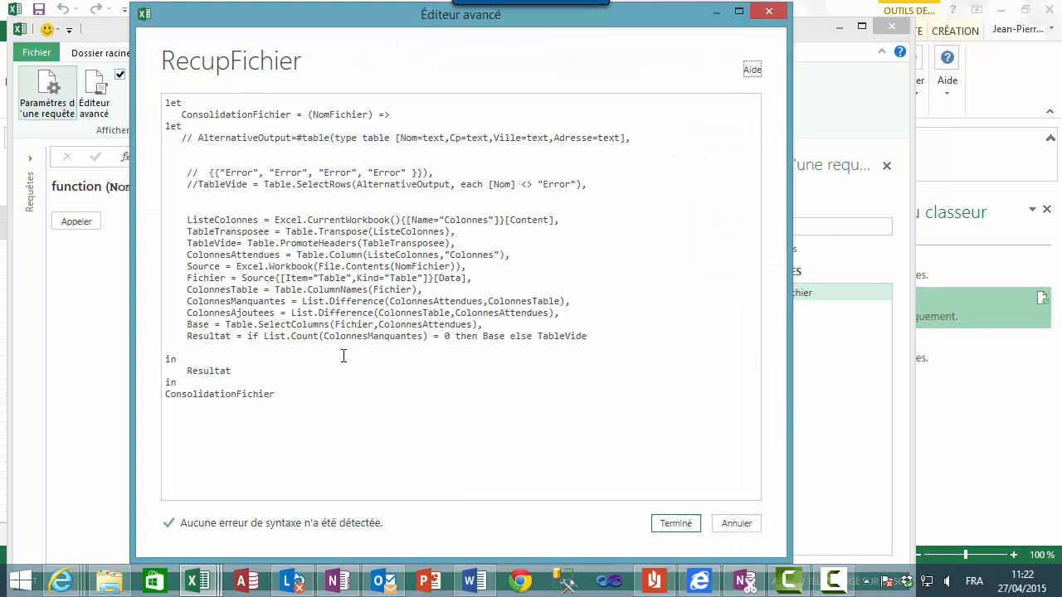
Step: Examine the inner let…in Resultat block and the ConsolidationFichier = (NomFichier) => declaration that turns it into a function
left_click(237, 371)
left_click_drag(238, 371, 162, 129)
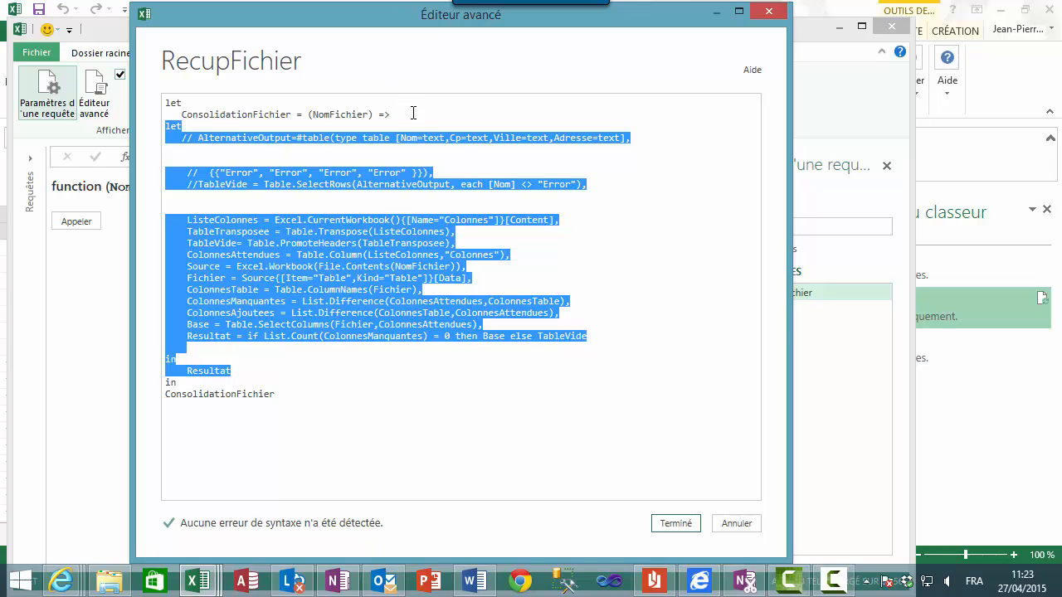
mouse_move(412, 112)
left_mouse_down()
mouse_move(152, 110)
mouse_move(398, 116)
left_mouse_up()
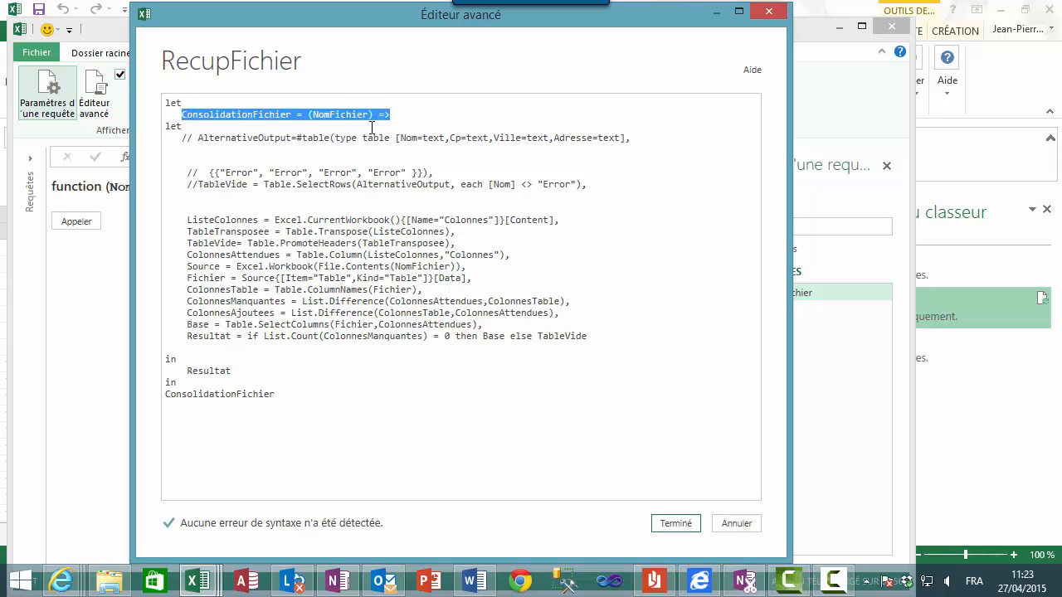
left_click(295, 118)
left_click_drag(294, 116, 181, 117)
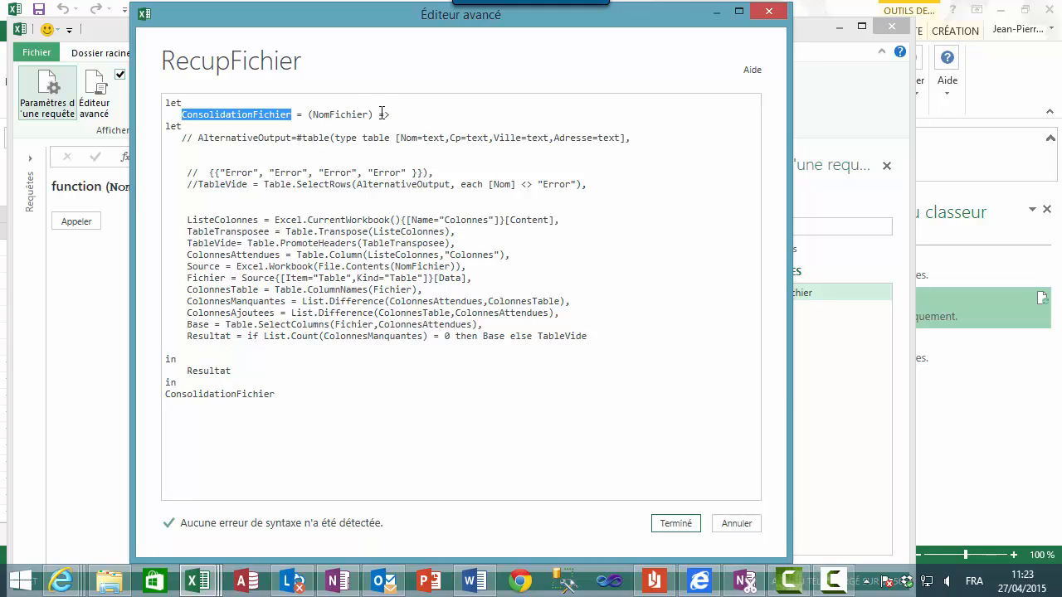
double_click(382, 114)
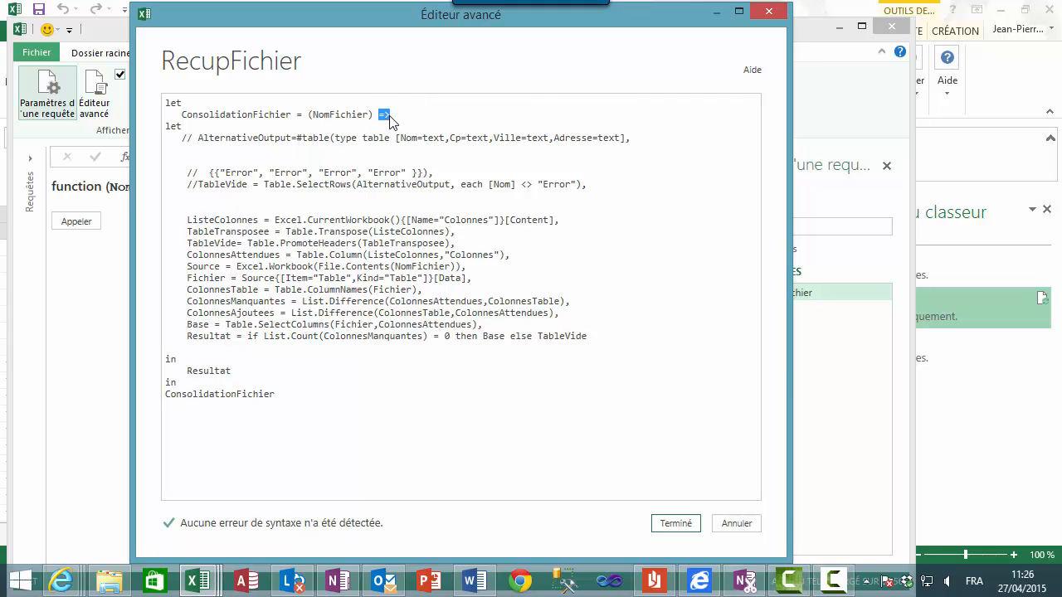
left_click(385, 115)
double_click(385, 115)
Step: Compare the closing in ConsolidationFichier lines with the function name declared in the opening let lines
left_click_drag(285, 397, 166, 381)
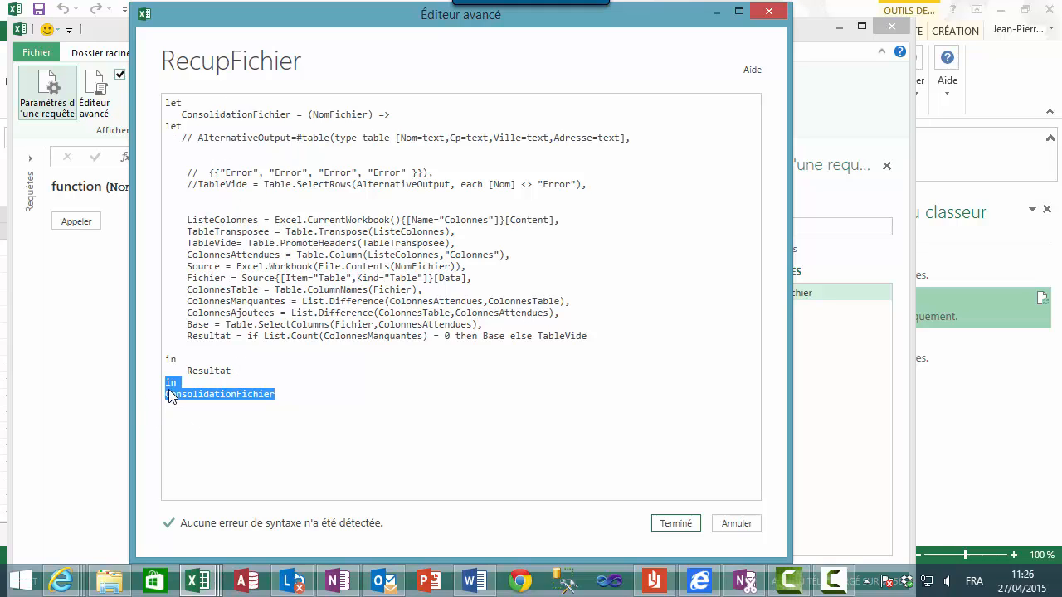
left_click(283, 405)
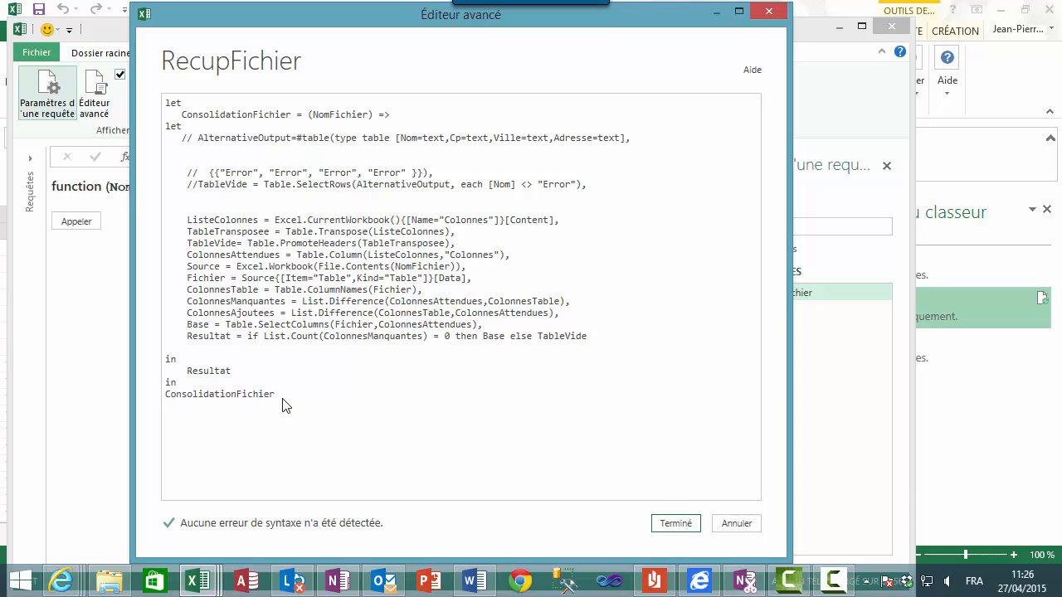
left_click_drag(276, 397, 163, 403)
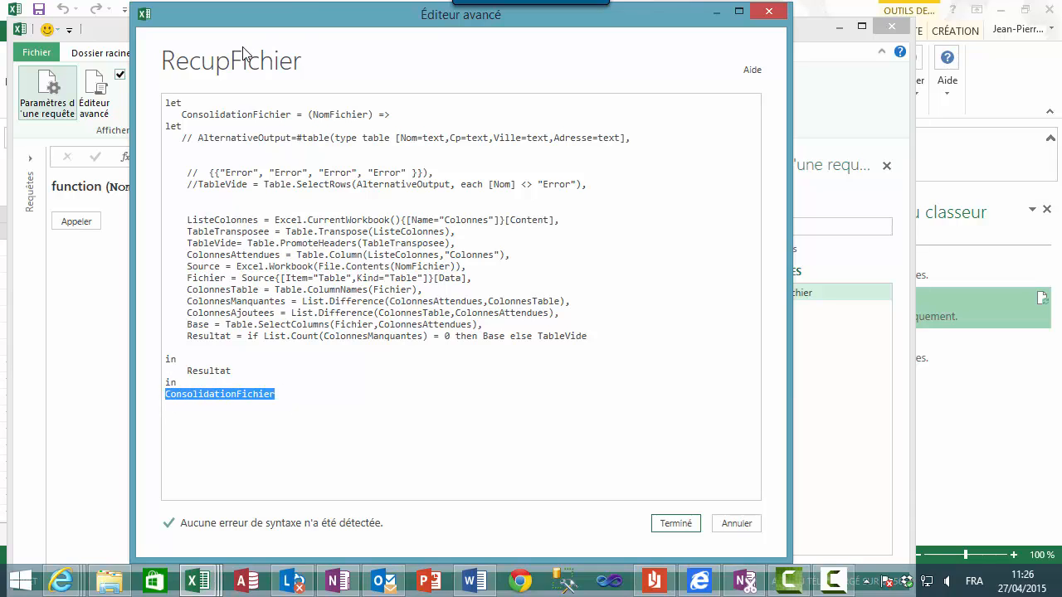
left_click(292, 116)
left_click_drag(292, 116, 181, 117)
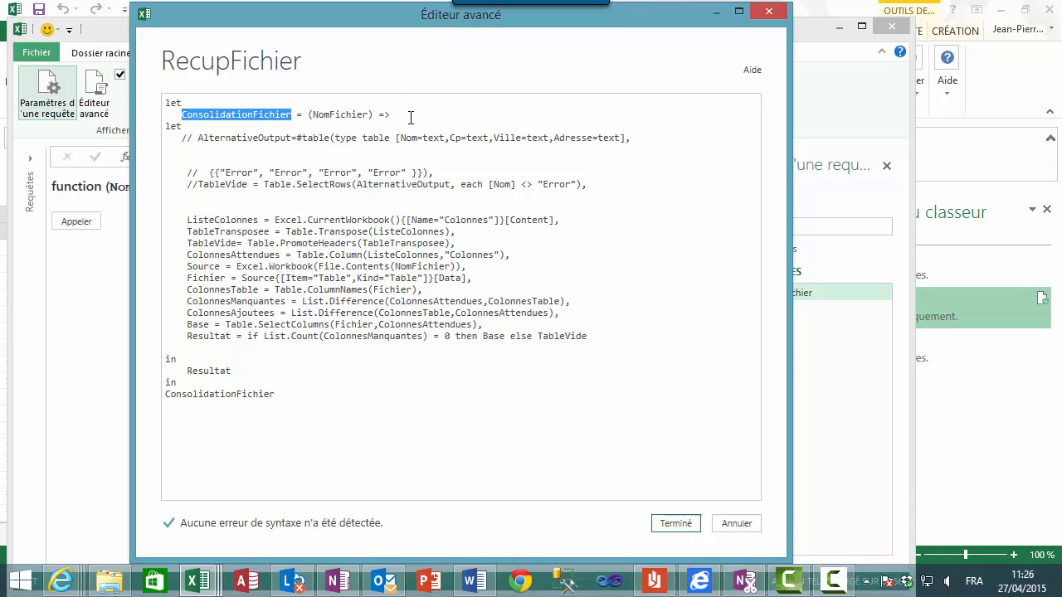
left_click_drag(410, 117, 154, 103)
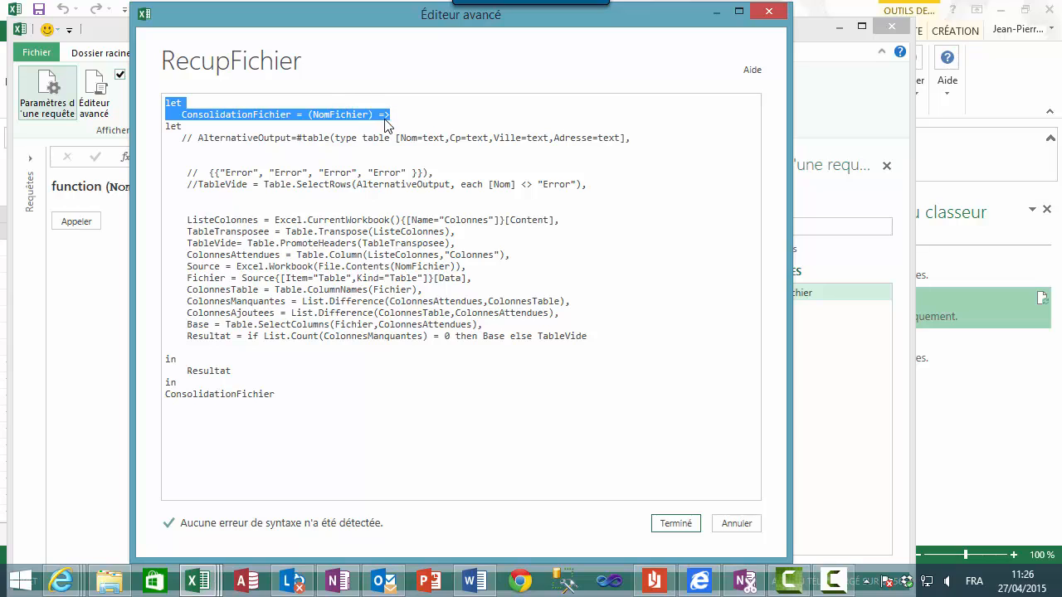
Step: Review the wrapped query block and the NomFichier parameter used in the Source line, and close the advanced editor
left_click_drag(279, 398, 165, 387)
left_click_drag(232, 371, 170, 135)
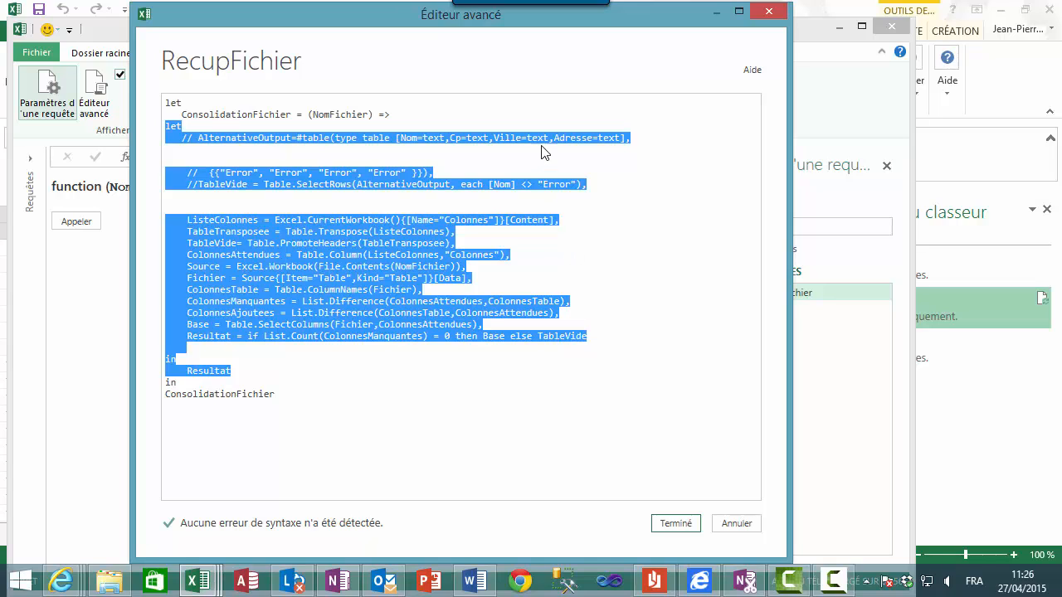
left_click(641, 256)
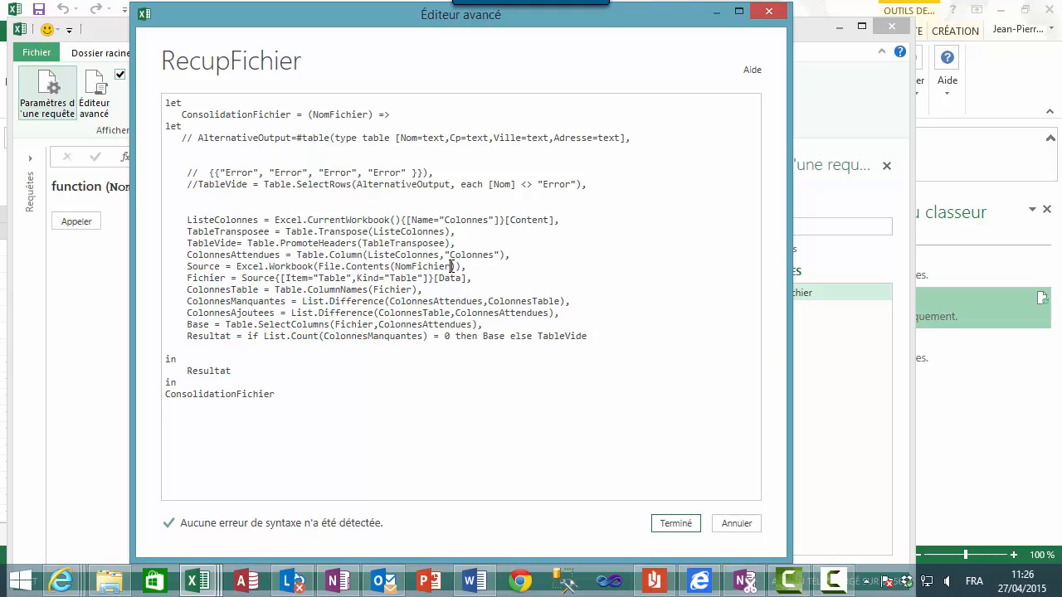
left_click_drag(452, 267, 409, 270)
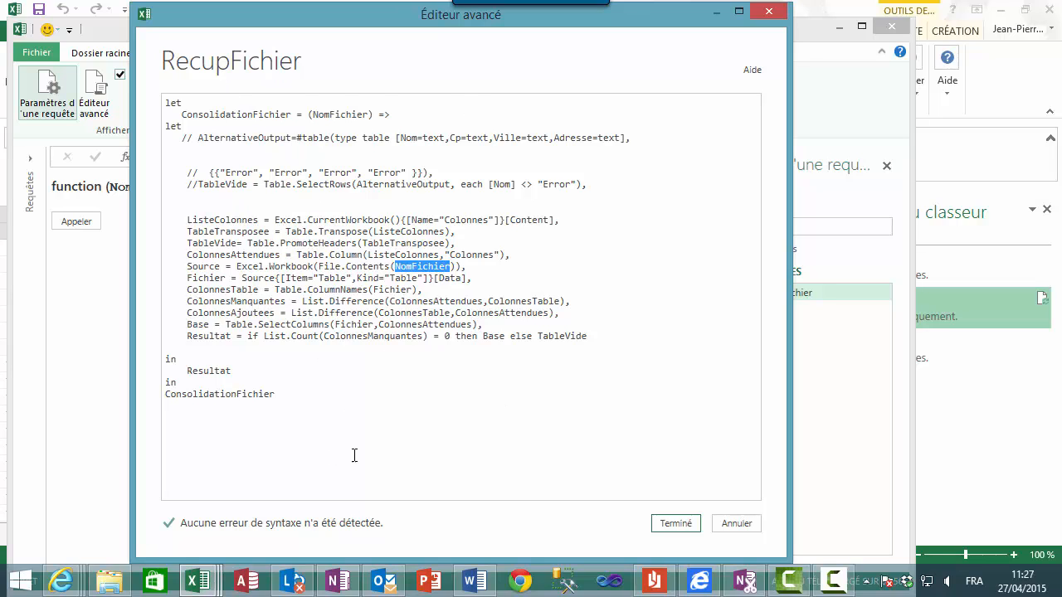
left_click(679, 525)
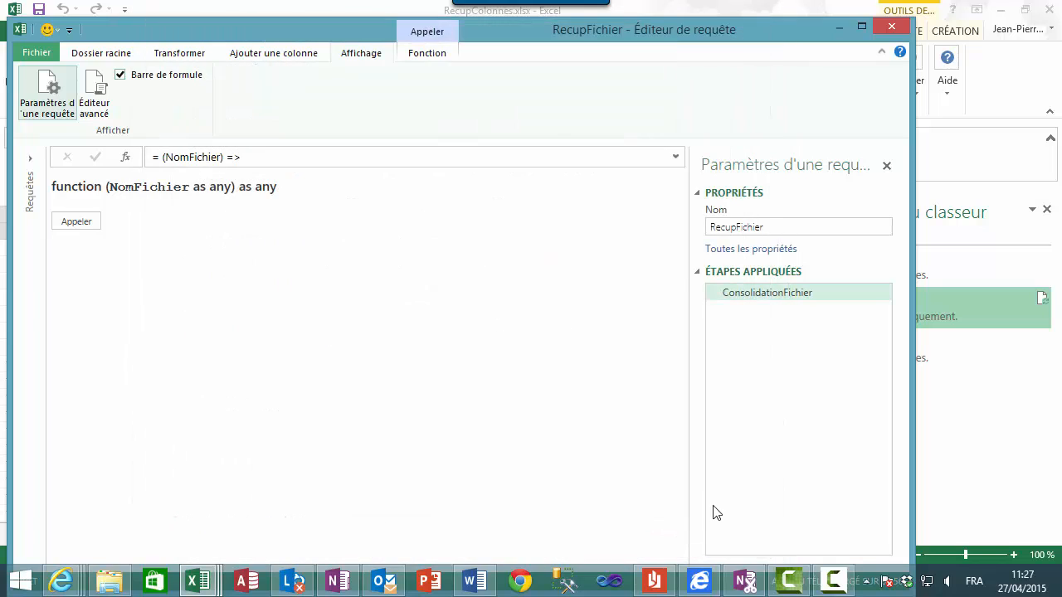
Step: Check the RecupFichier function's query name, and close the query editor to review the ListeColonnes query in the workbook
double_click(778, 230)
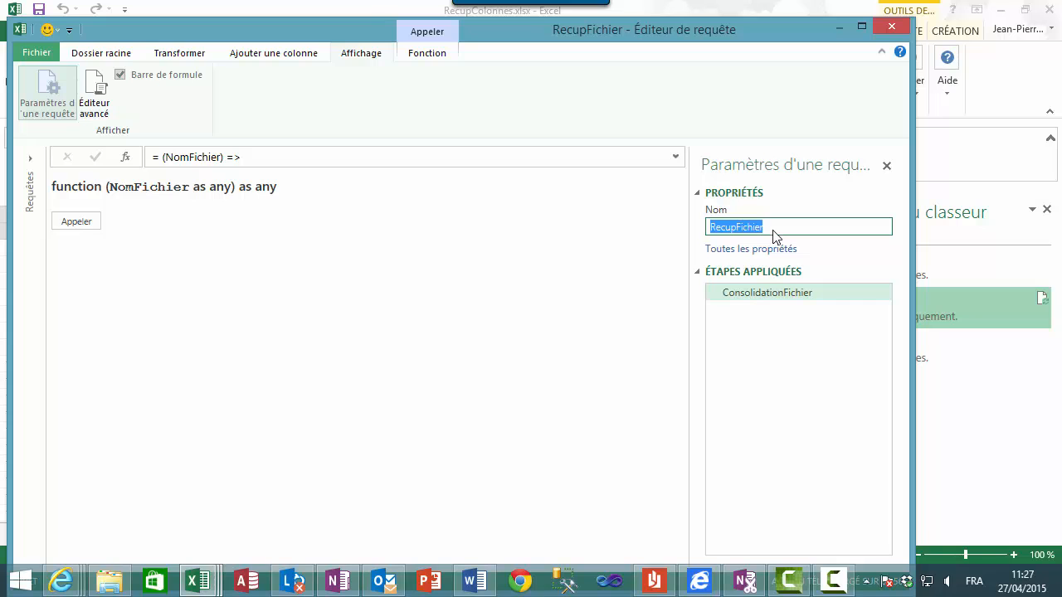
left_click(893, 27)
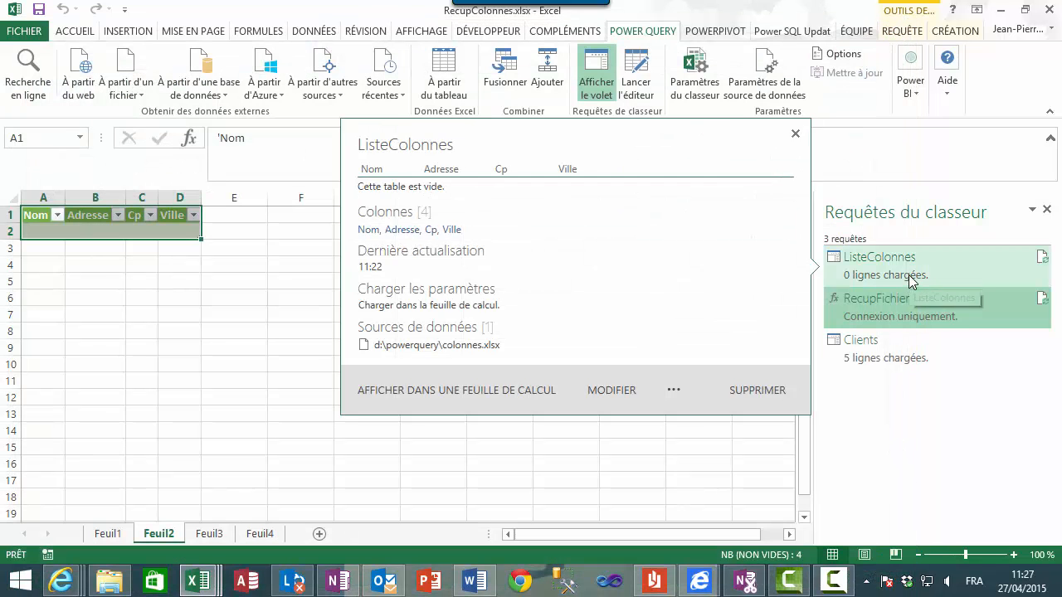
left_click(910, 280)
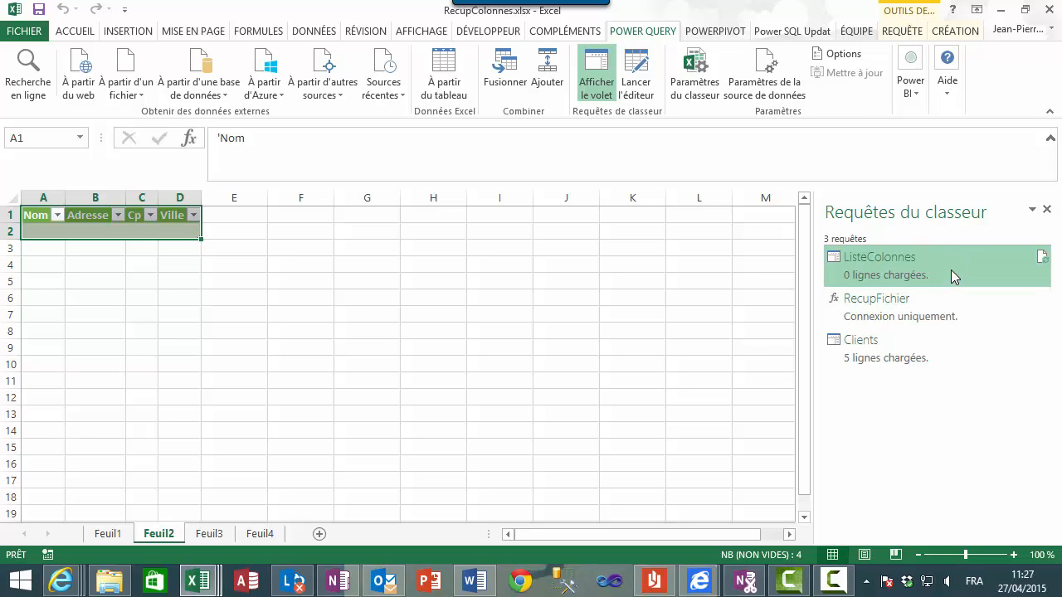
mouse_move(952, 277)
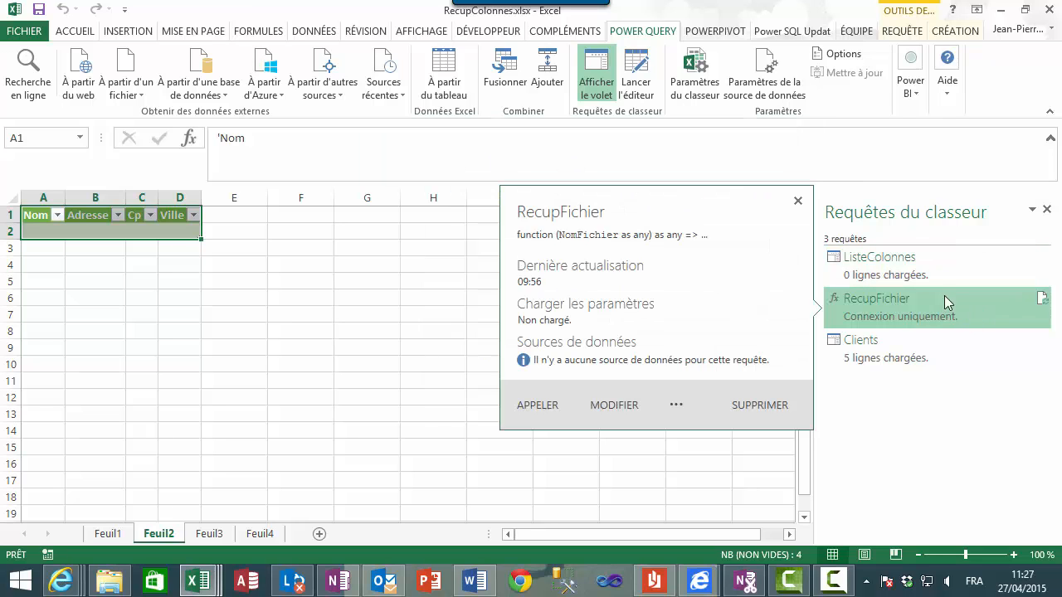
Step: View the Clients query's loaded table and open the query for editing
left_click(976, 360)
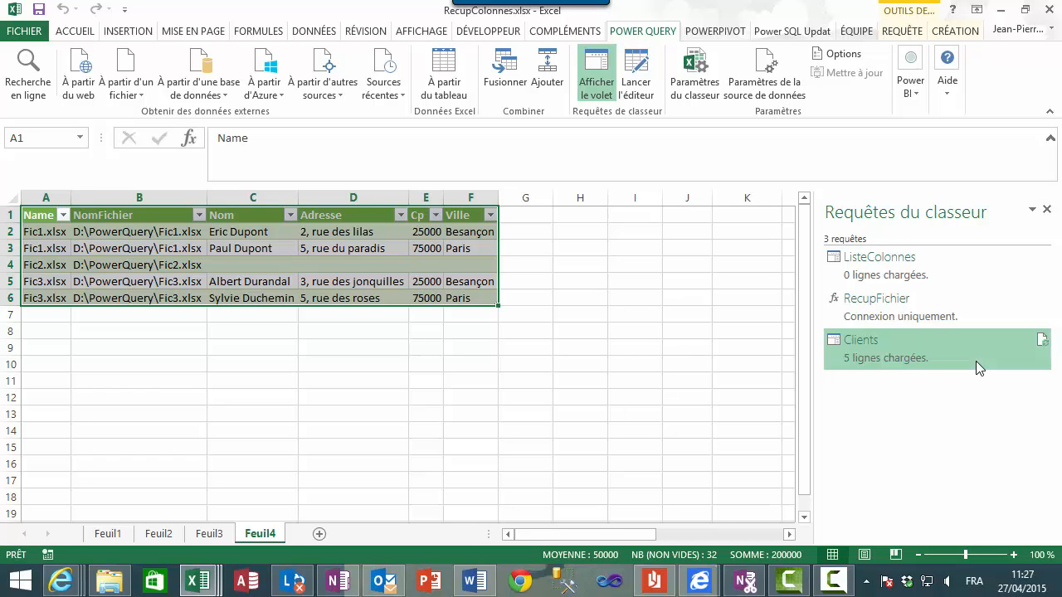
right_click(973, 350)
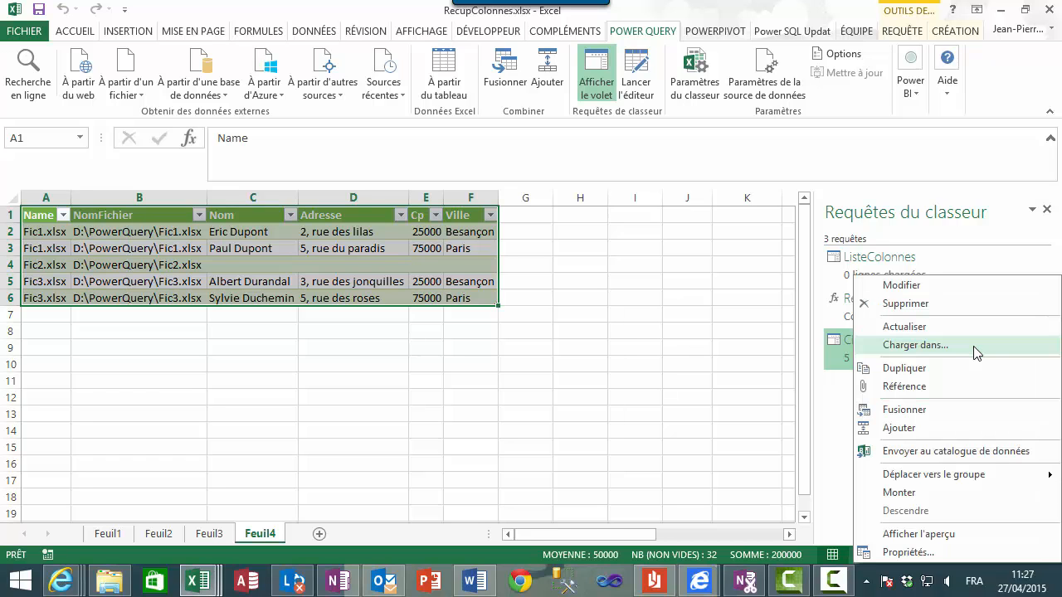
left_click(944, 293)
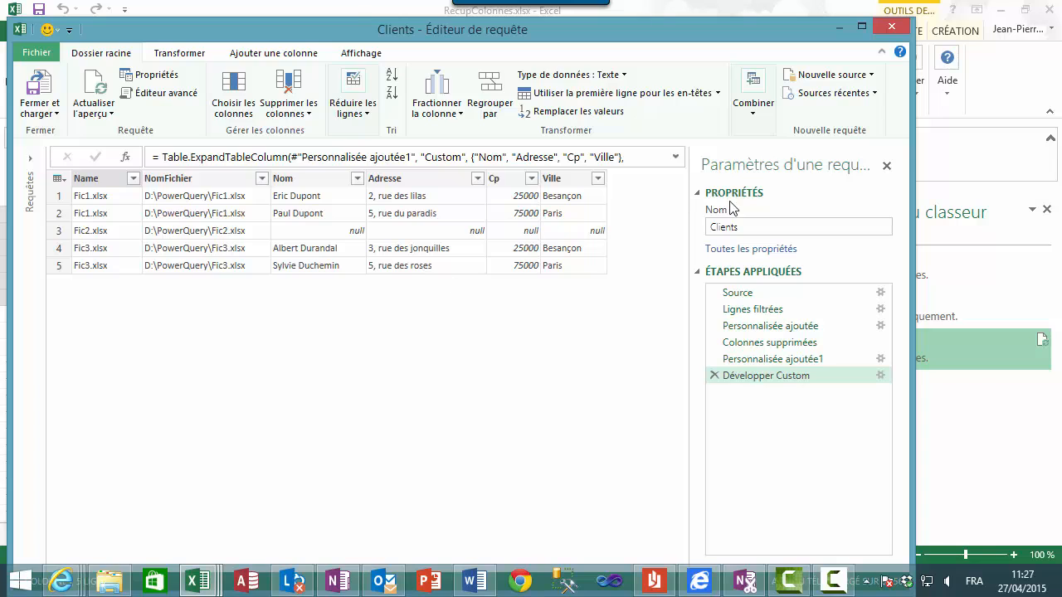
Step: Examine the Clients query's Source step, focusing on the Folder.Files function, its D:\PowerQuery folder path and the listed files
left_click(820, 293)
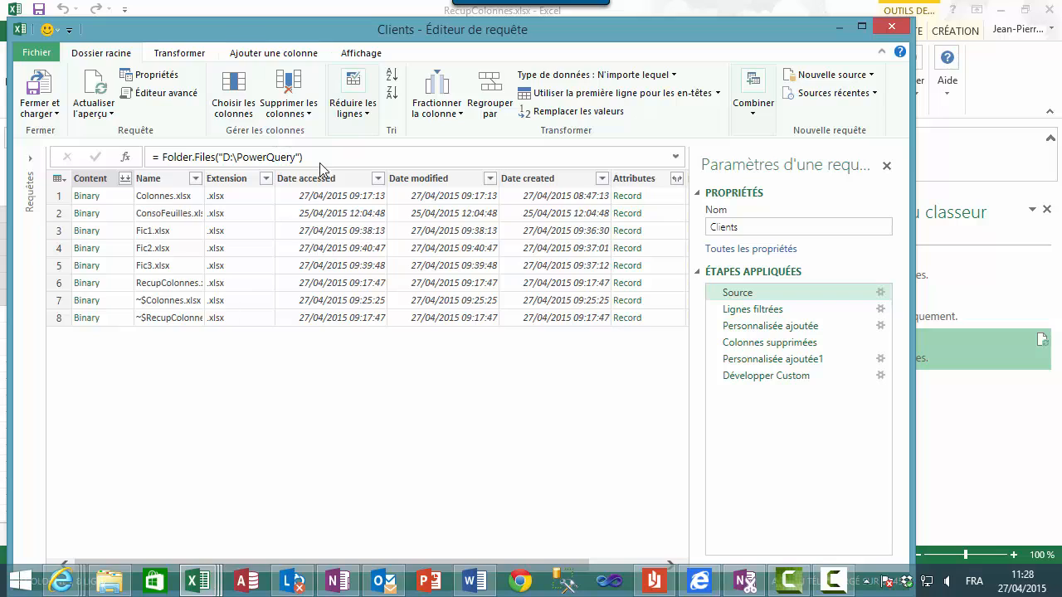
left_click_drag(320, 158, 222, 166)
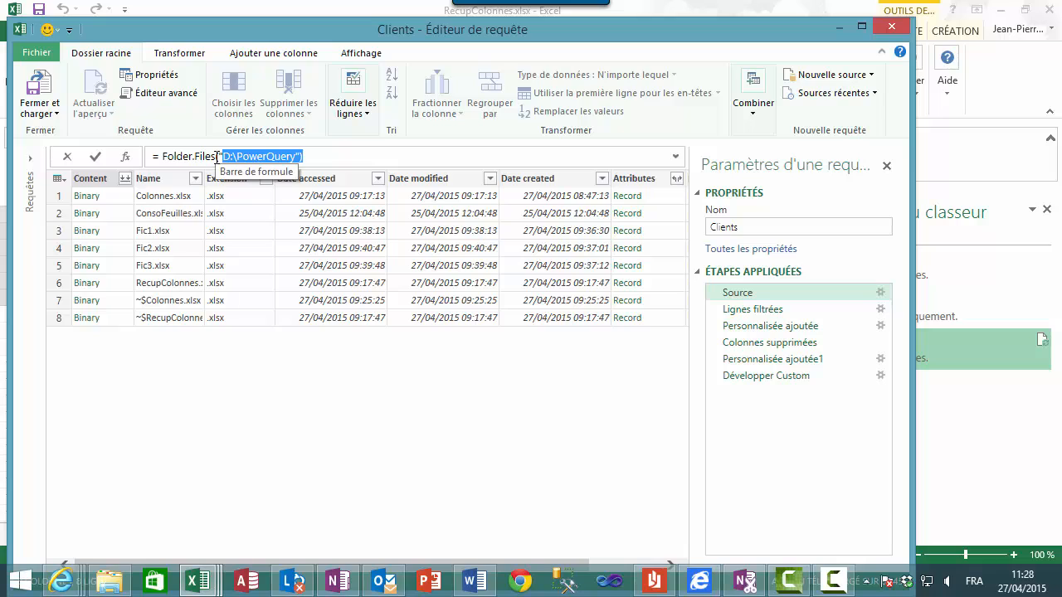
left_click_drag(217, 156, 163, 158)
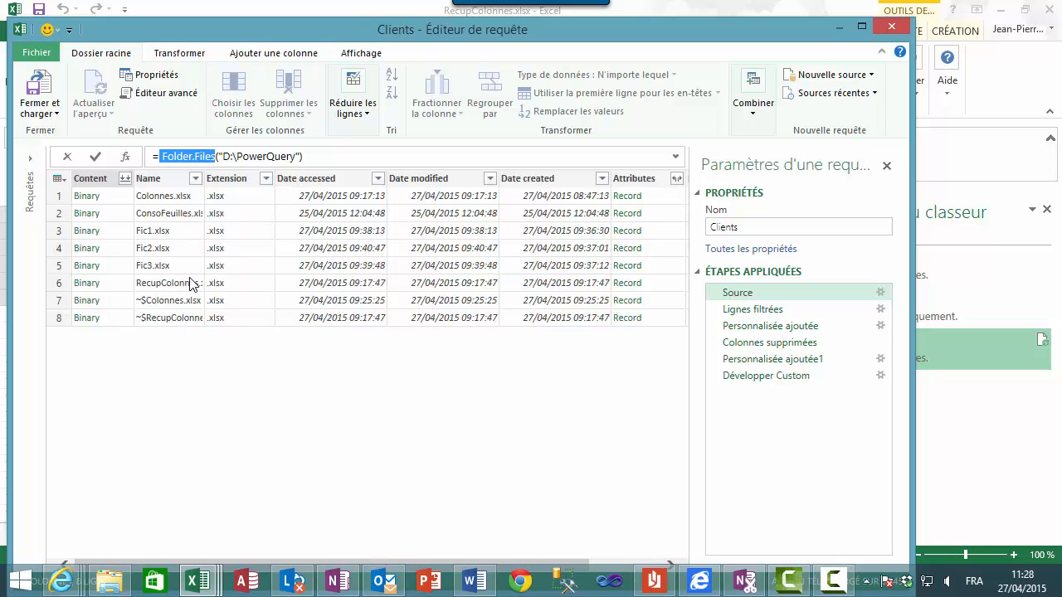
left_click(508, 562)
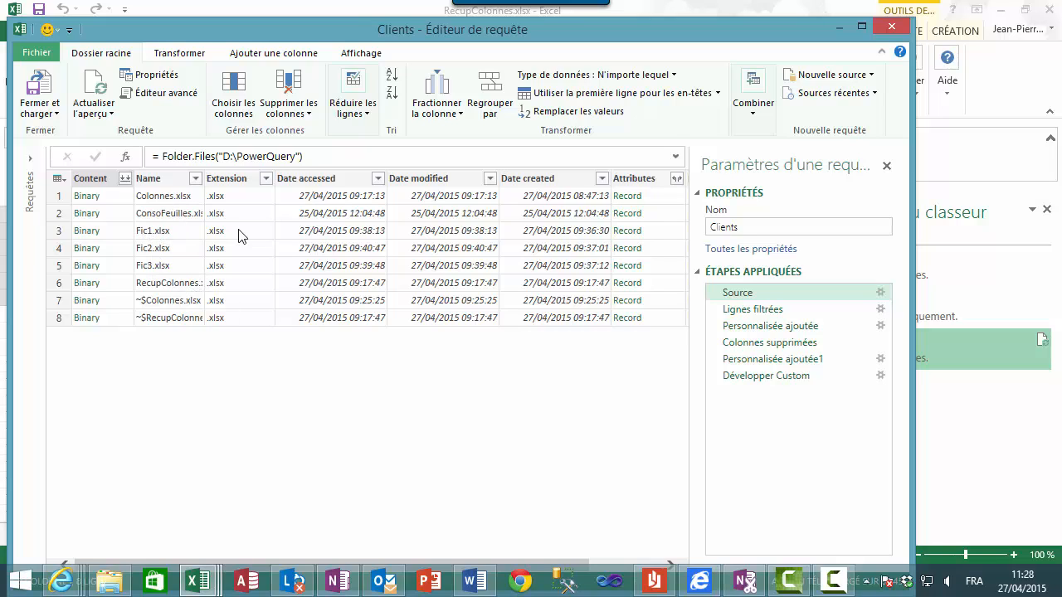
Step: Examine the Lignes filtrées step, checking the Name column's filter and the Text.StartsWith condition with "Fic" in its formula
left_click(834, 315)
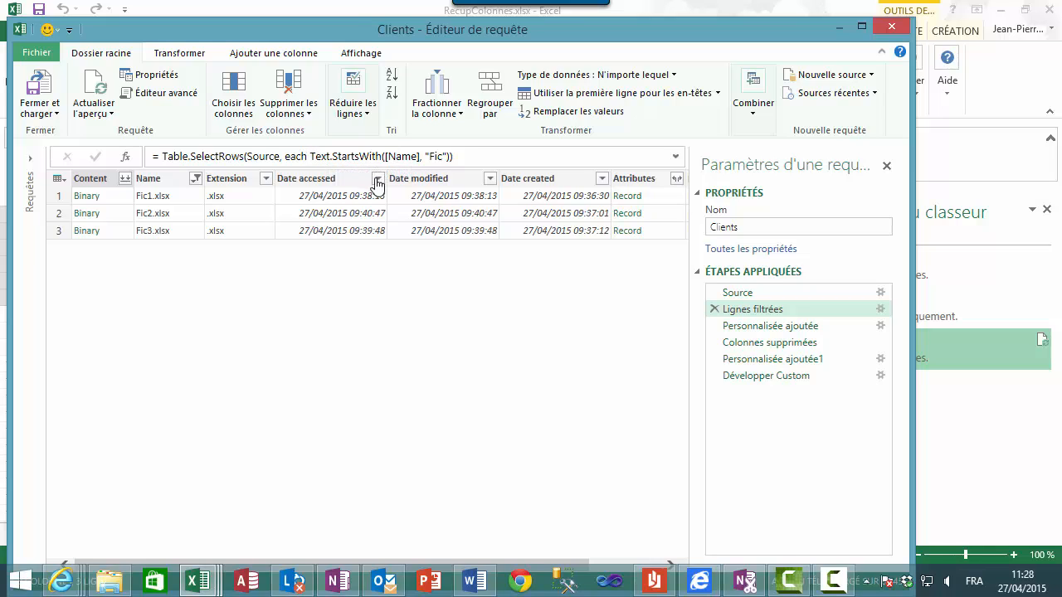
left_click(196, 179)
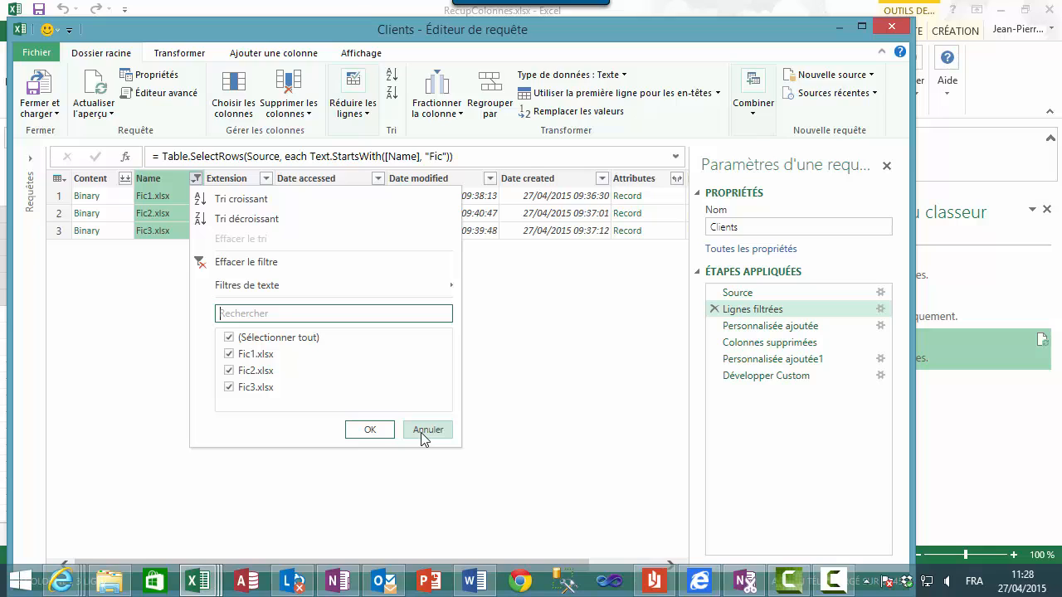
mouse_move(444, 286)
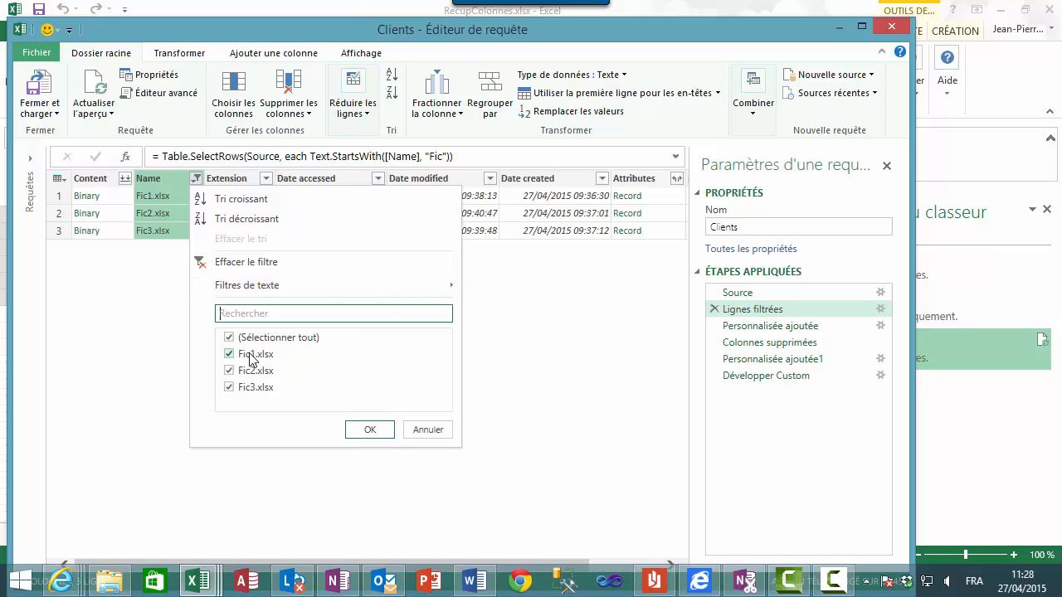
left_click(436, 432)
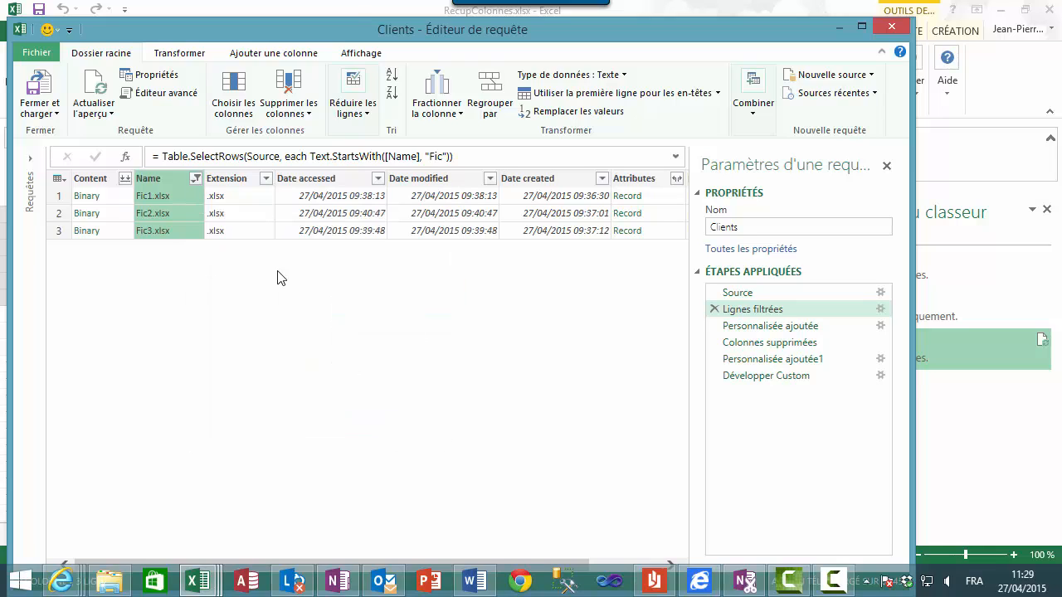
left_click(308, 155)
left_click_drag(310, 156, 352, 156)
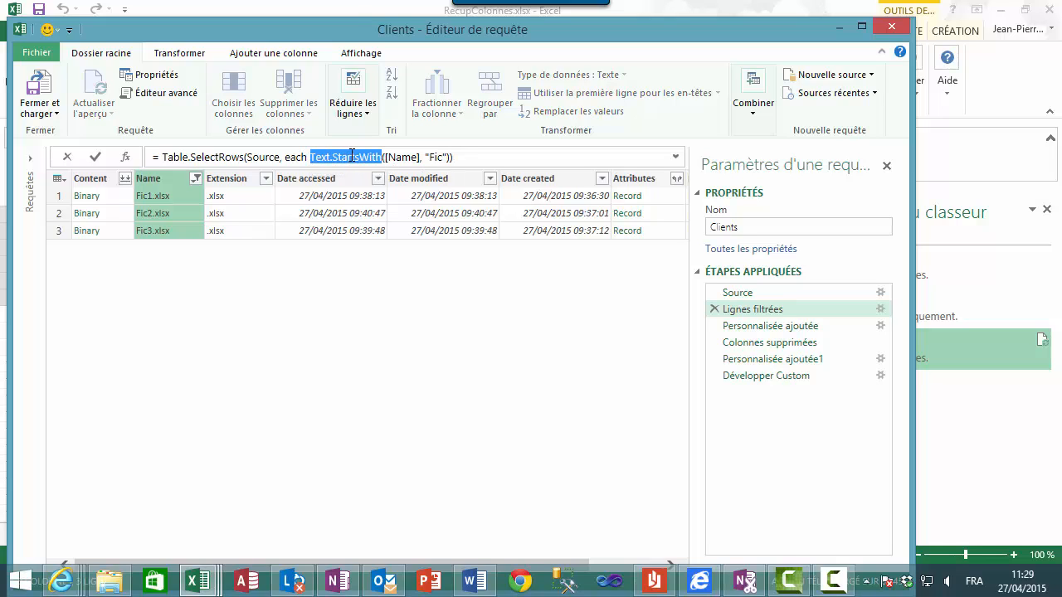
left_click(443, 157)
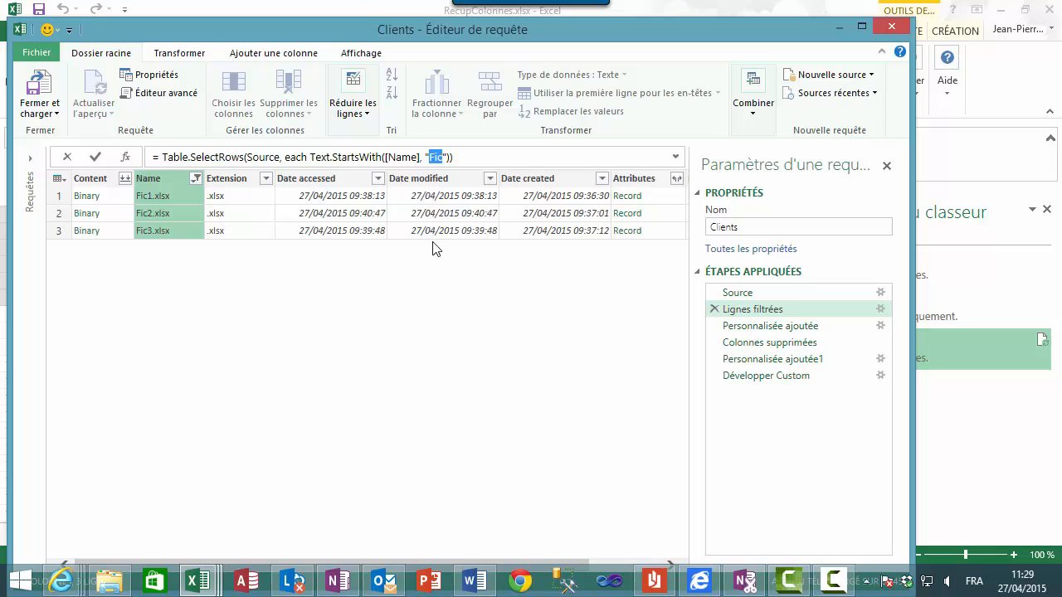
key("Return")
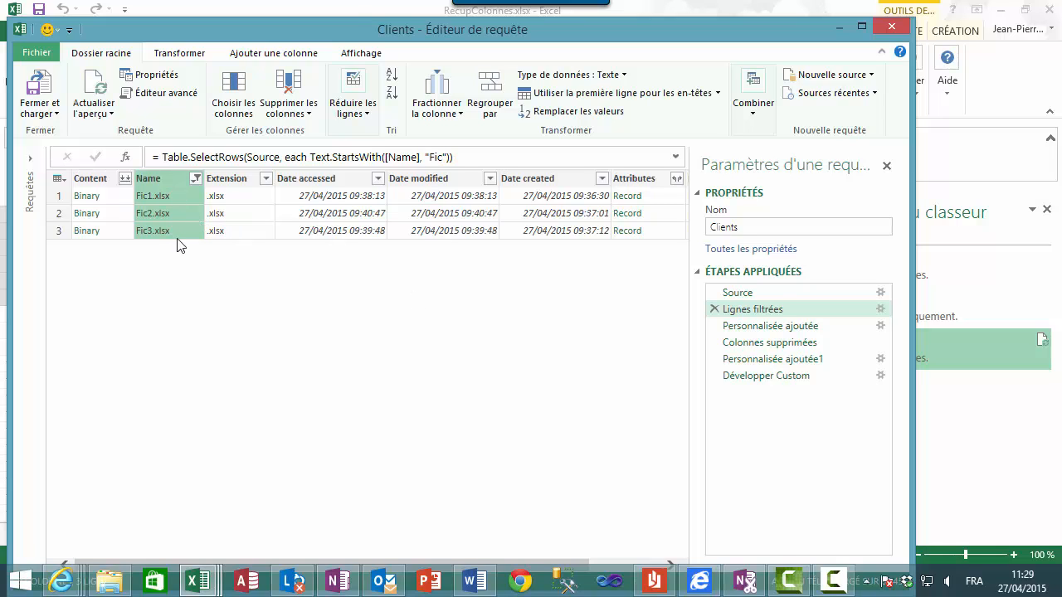
Step: Review the Colonnes supprimées step and the Custom column's RecupFichier([NomFichier]) formula in Personnalisée ajoutée1, leaving its definition unmodified
left_click(769, 344)
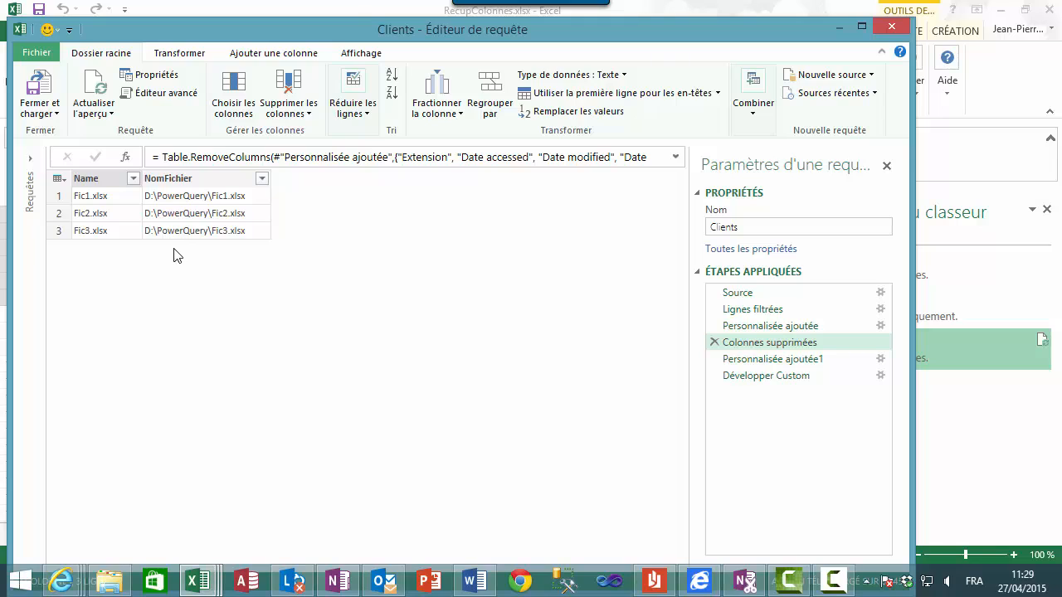
left_click(768, 364)
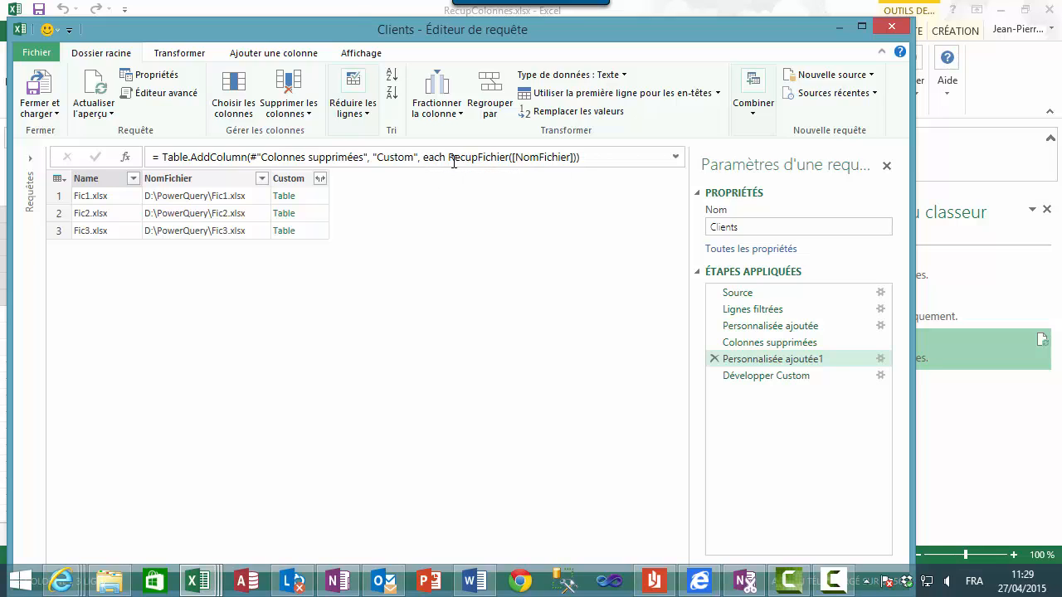
left_click(881, 359)
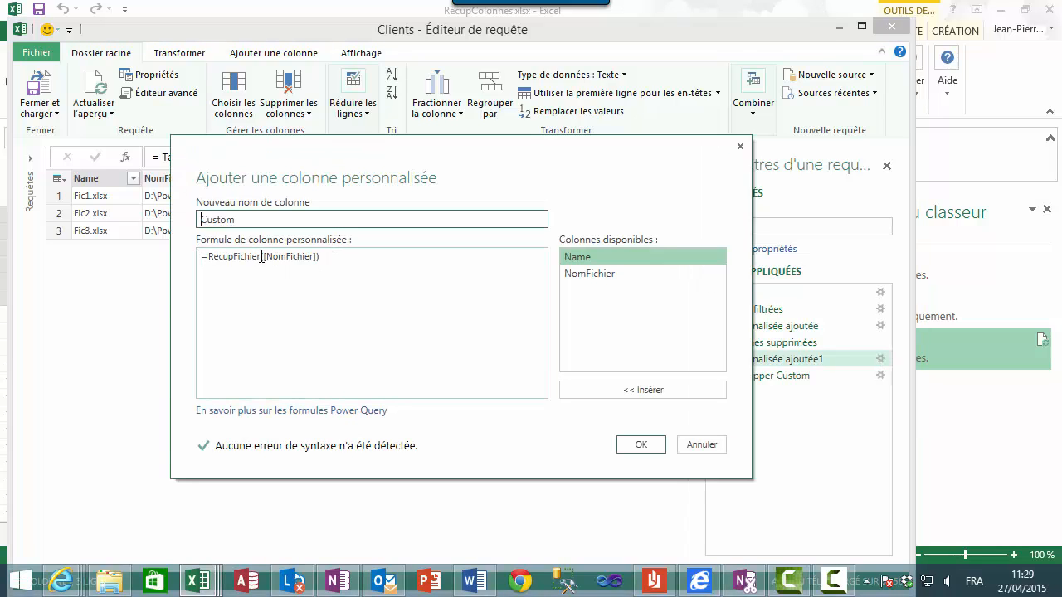
left_click_drag(262, 257, 214, 255)
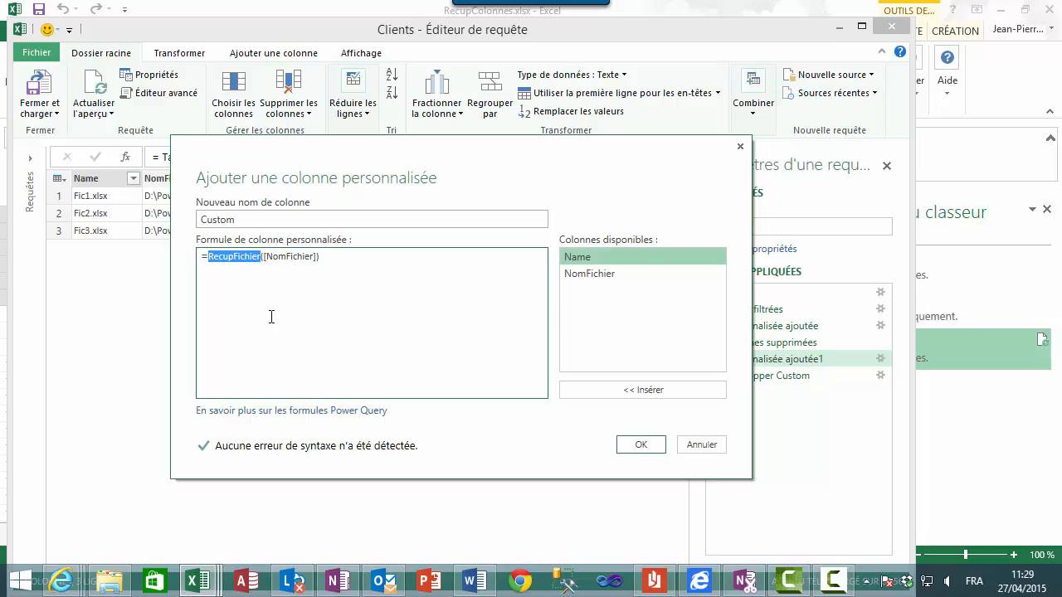
left_click(697, 448)
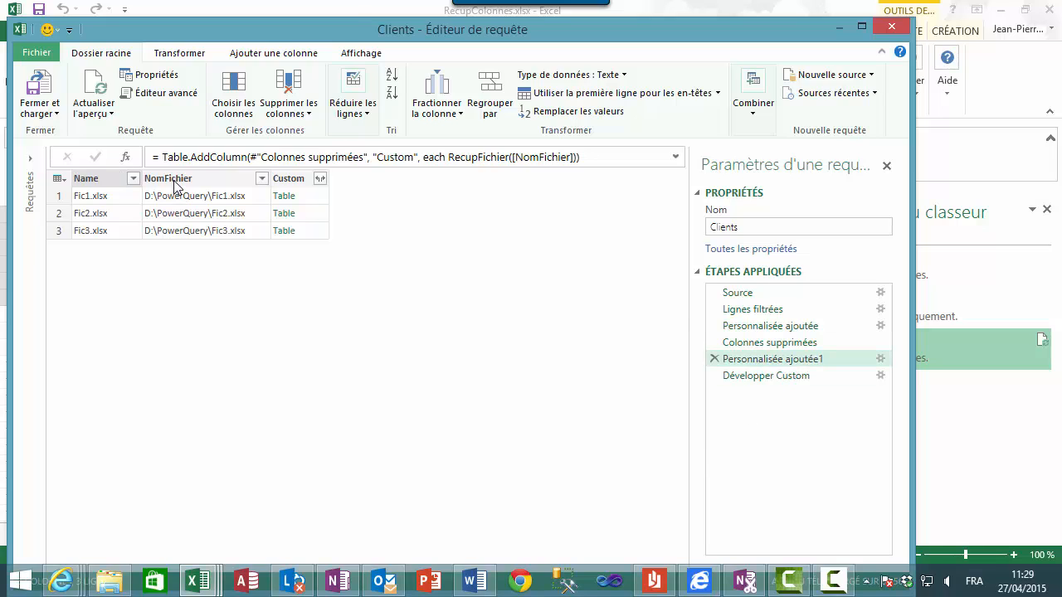
Step: Inspect how the Personnalisée ajoutée step builds the NomFichier column from [Folder Path]&[Name], and close its definition without changes
left_click(771, 328)
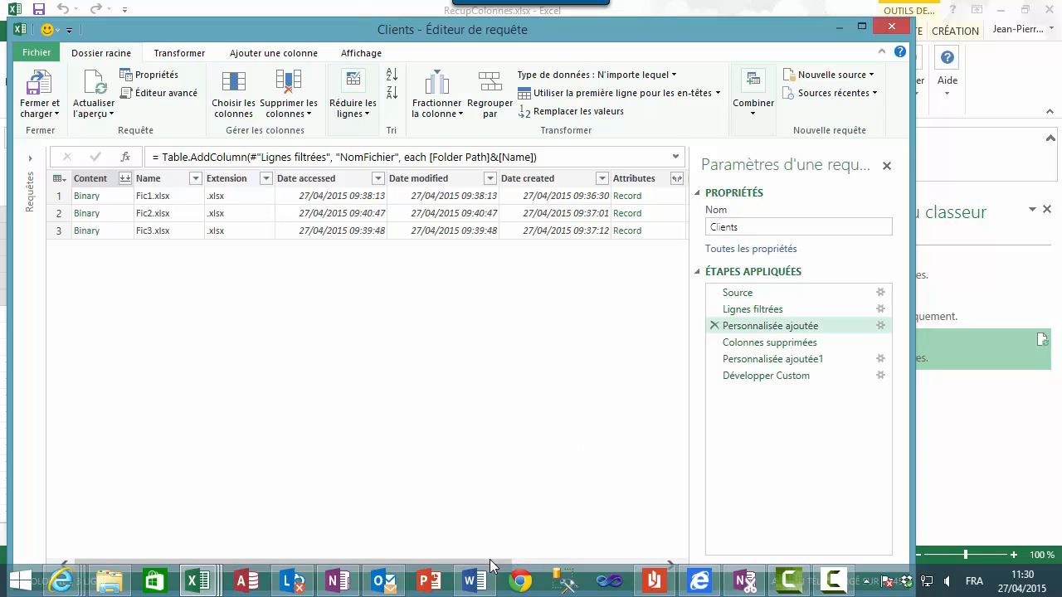
left_click_drag(489, 566, 639, 567)
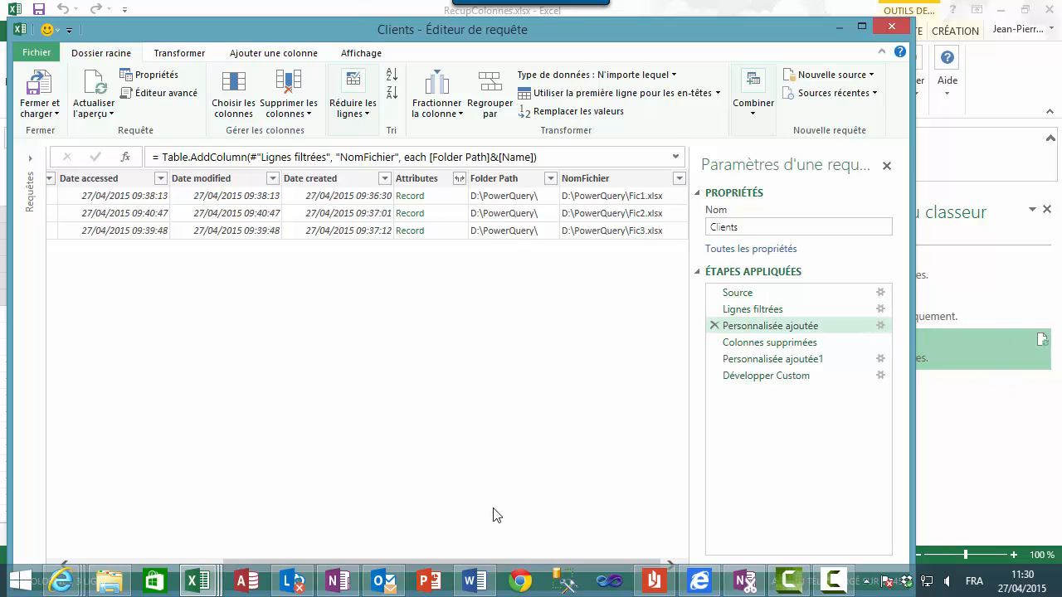
left_click_drag(529, 567, 357, 547)
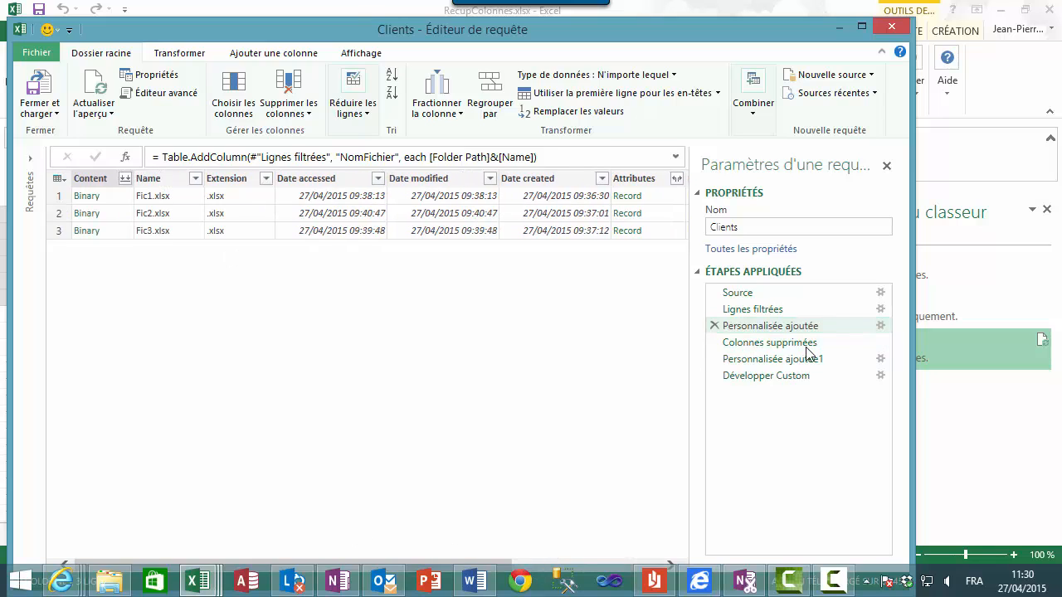
left_click(881, 326)
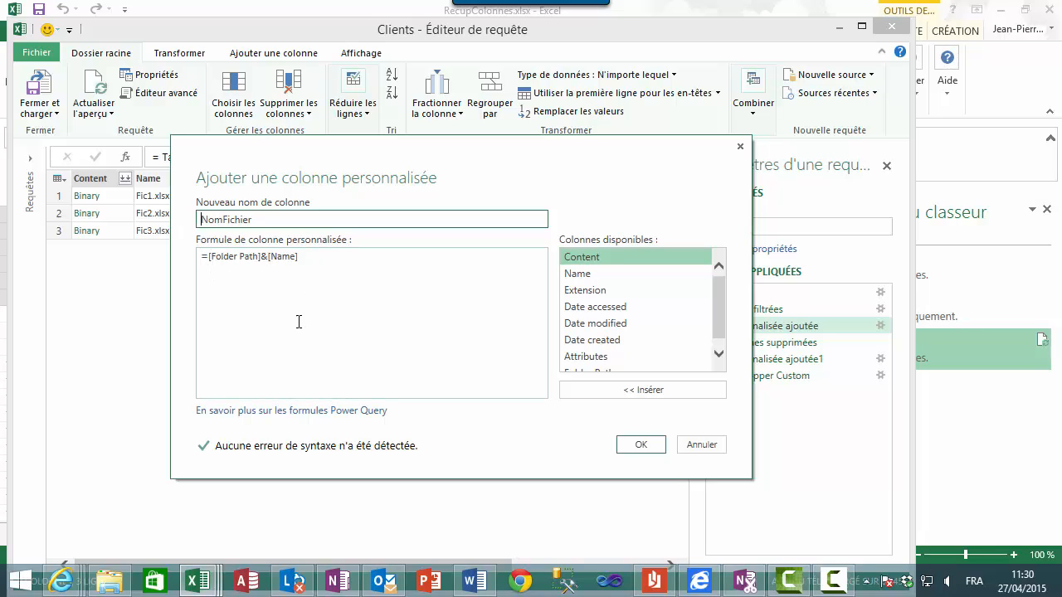
scroll(718, 293, "down", 1)
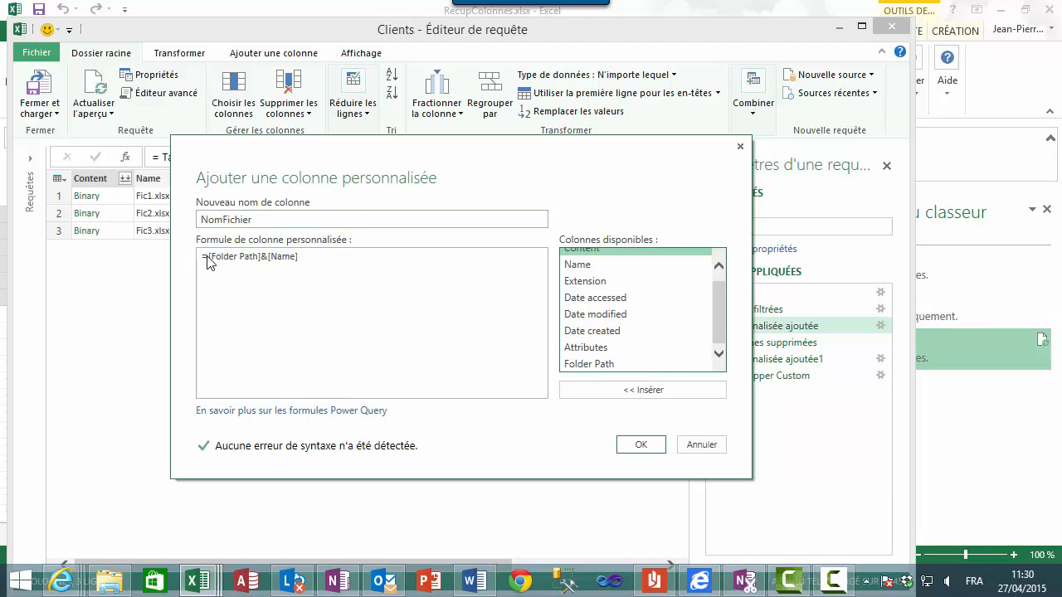
left_click(701, 444)
Step: Recheck the RecupFichier([NomFichier]) call in Personnalisée ajoutée1, and view the expanded table of the Développer Custom step
left_click(751, 358)
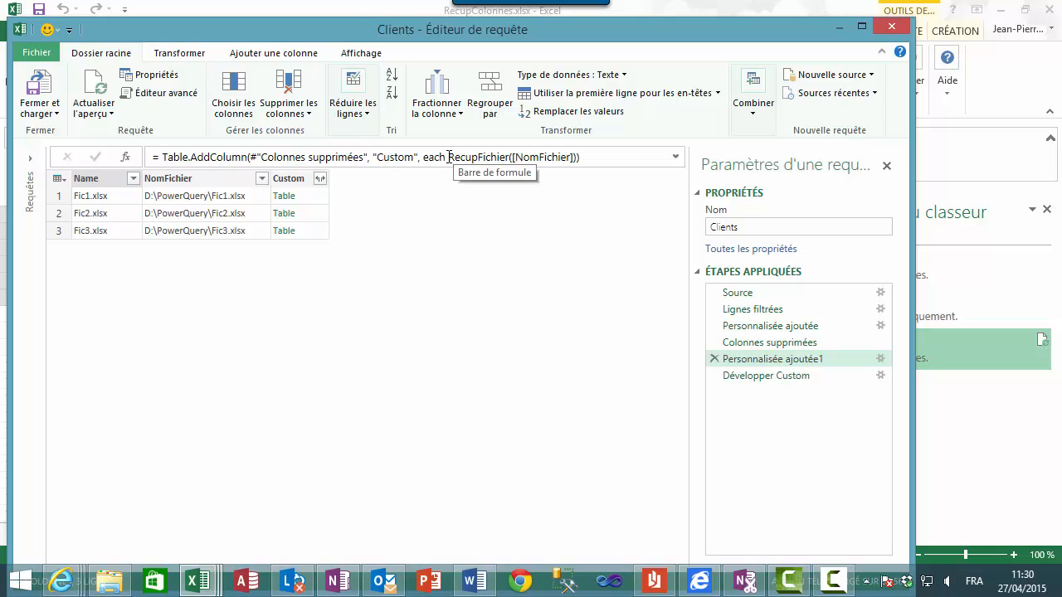
left_click_drag(448, 157, 573, 170)
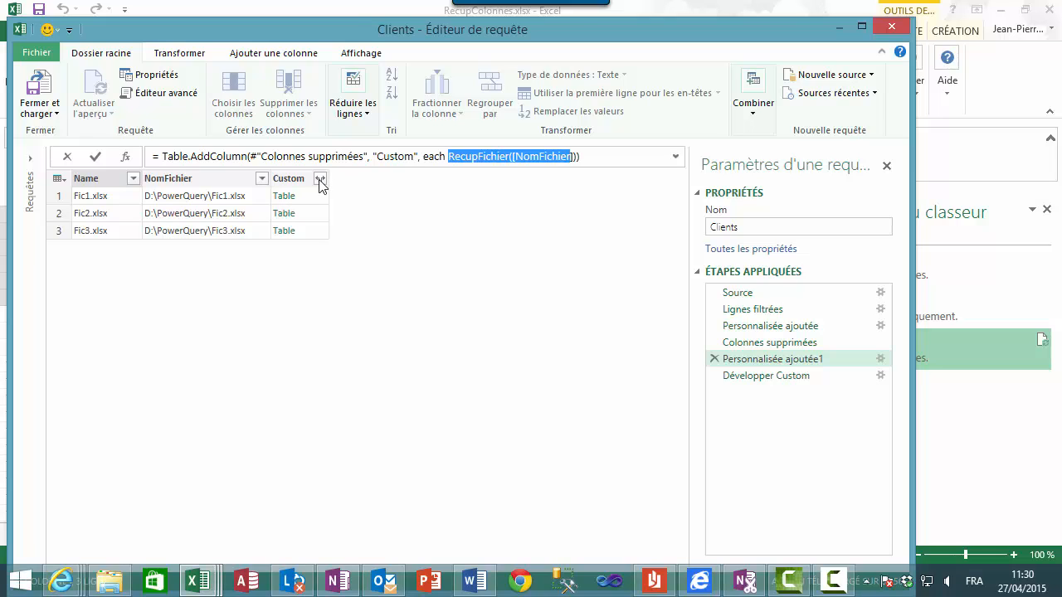
left_click(777, 380)
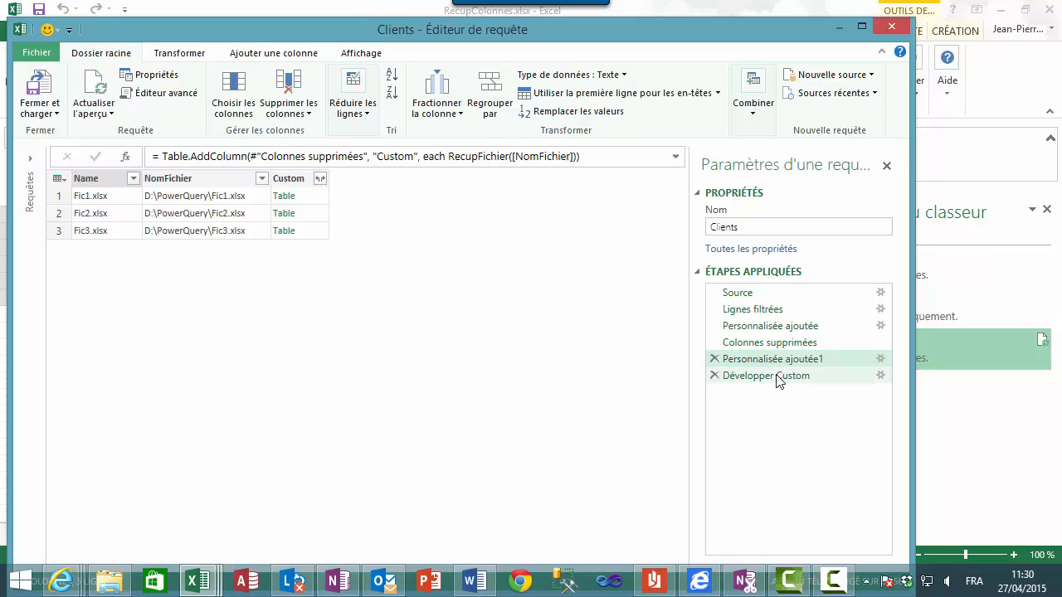
left_click(755, 377)
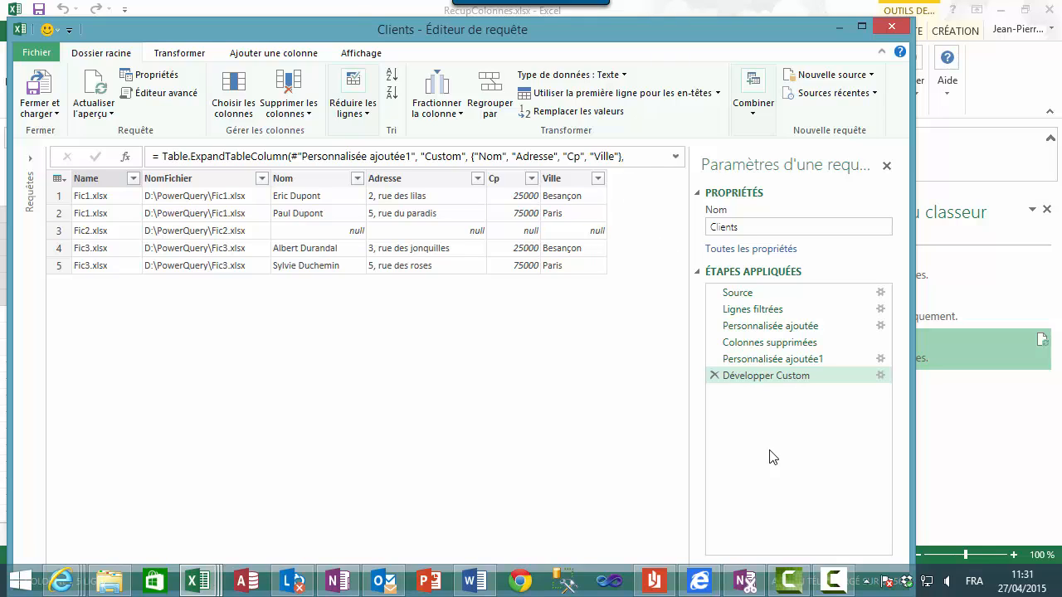
Step: Inspect the Custom column's expansion options in Personnalisée ajoutée1, cancel them, and return to the Développer Custom step
left_click(765, 363)
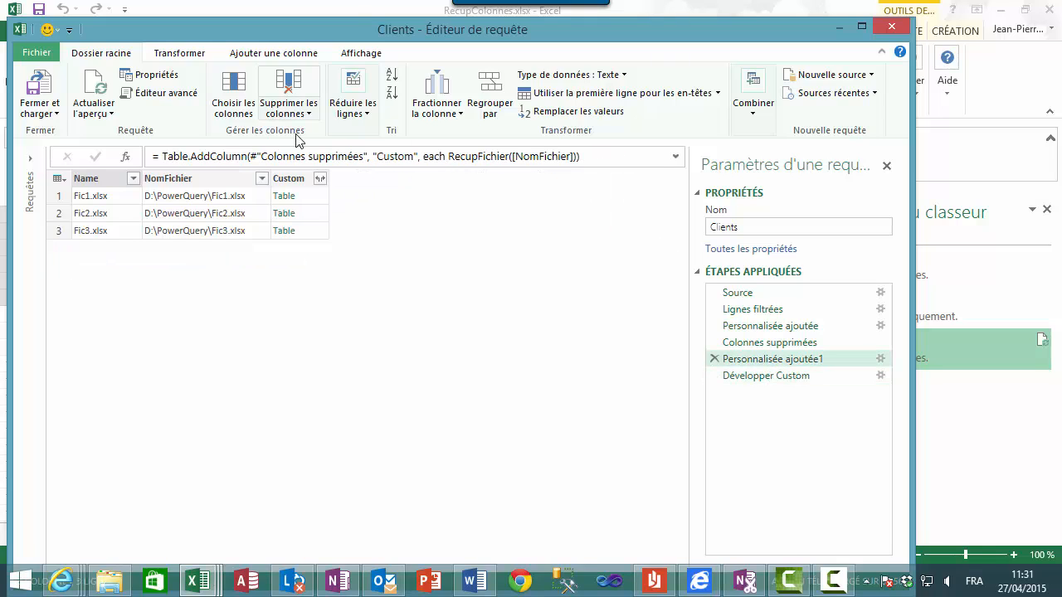
left_click(319, 179)
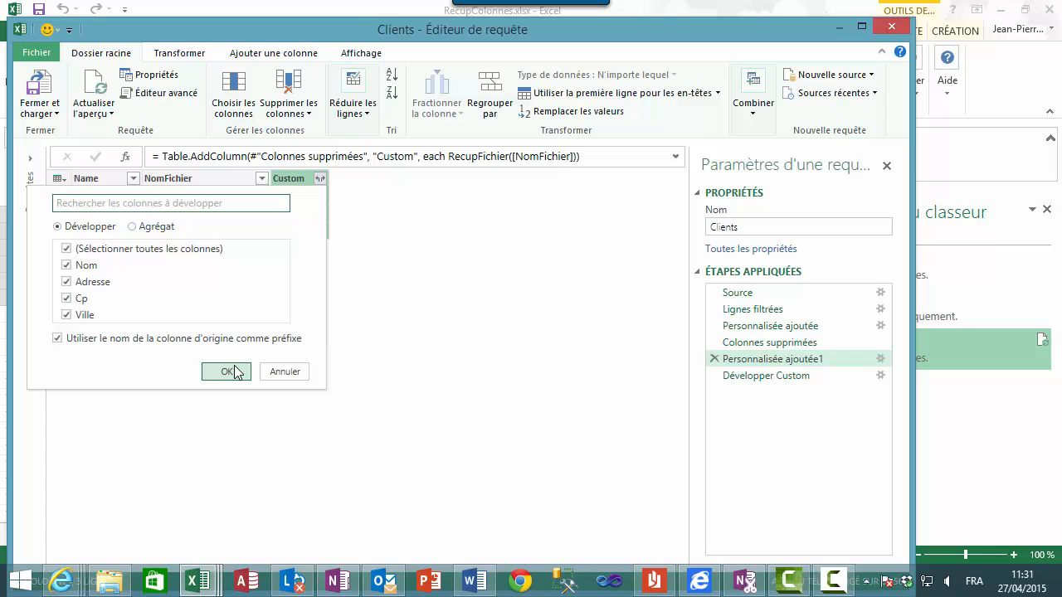
left_click(302, 374)
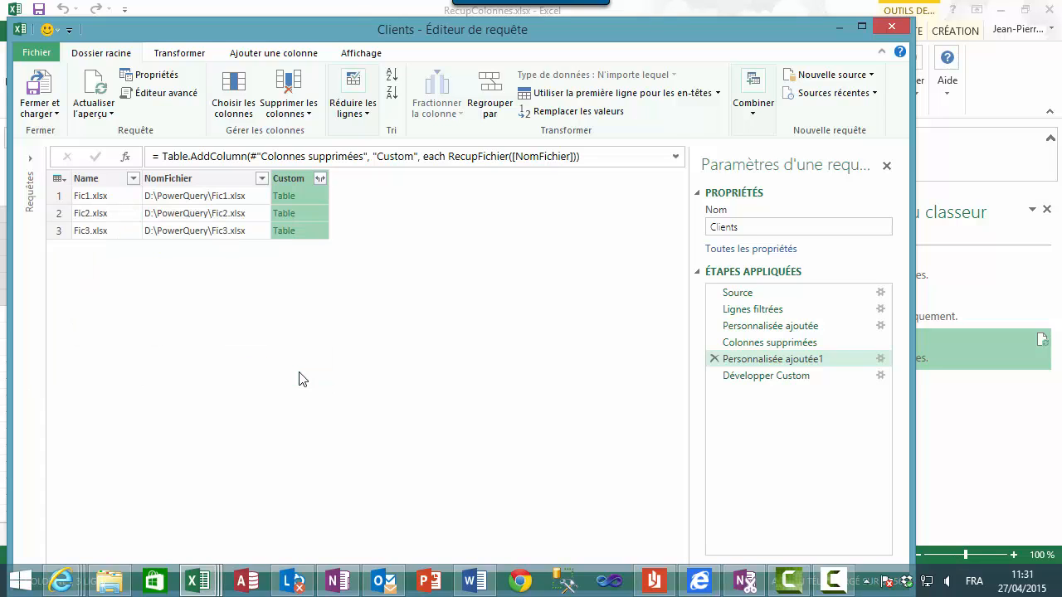
left_click(801, 377)
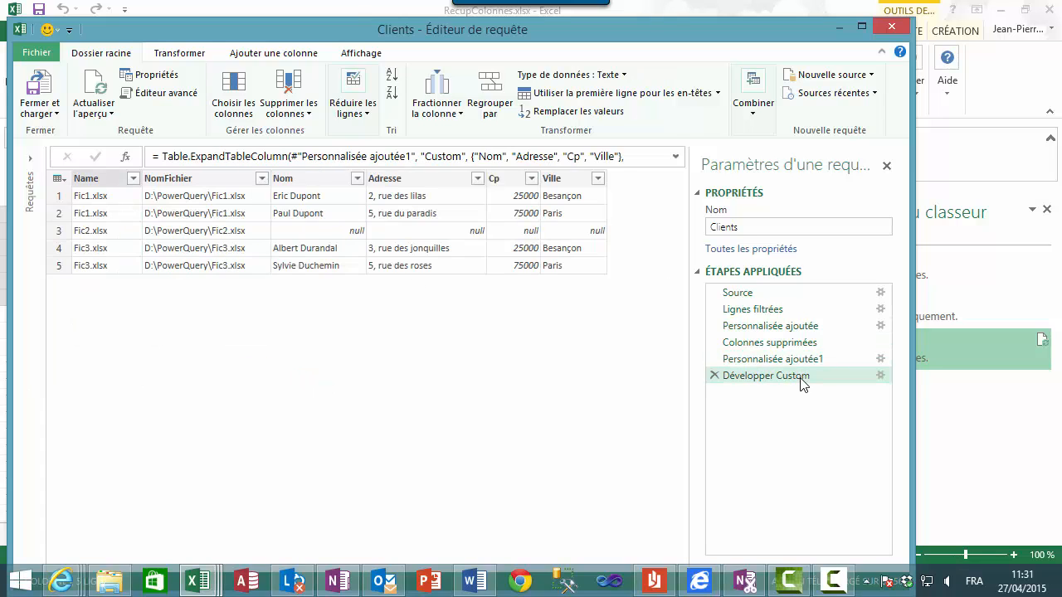